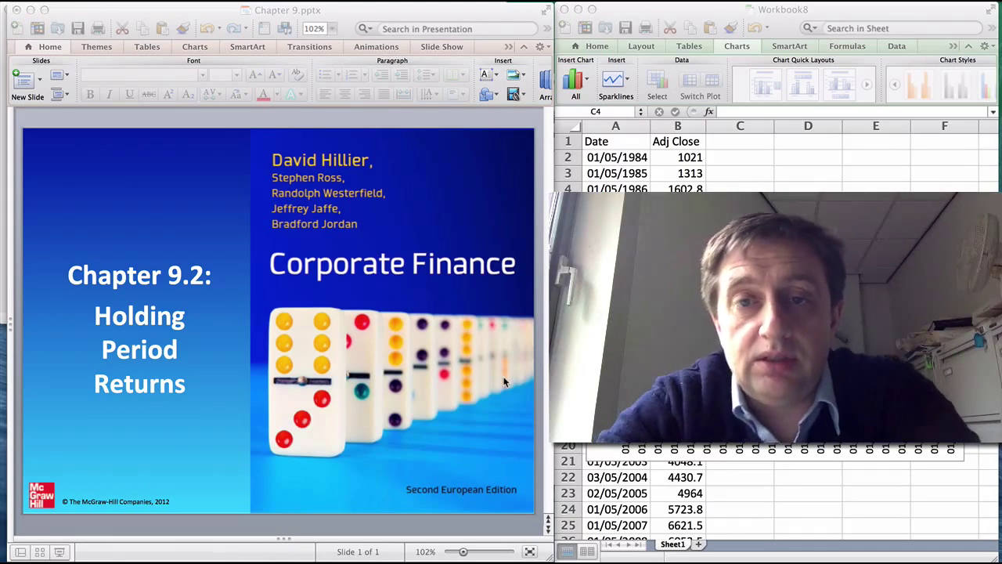
# Maximize the workbook window and move the FT-100 Index chart clear of the data so that it starts at column F
pyautogui.click(988, 13)
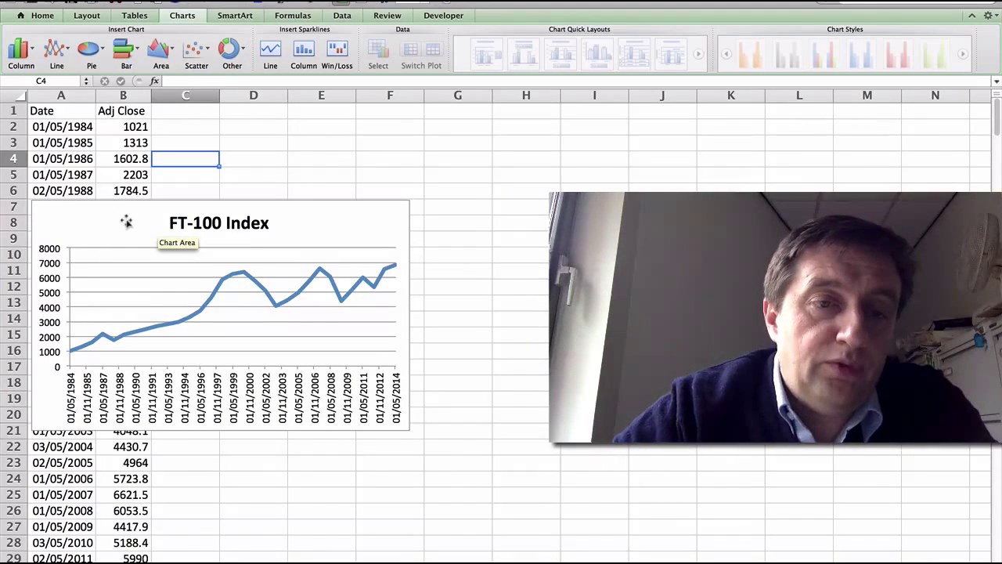
pyautogui.click(177, 223)
pyautogui.moveTo(176, 223); pyautogui.dragTo(275, 214)
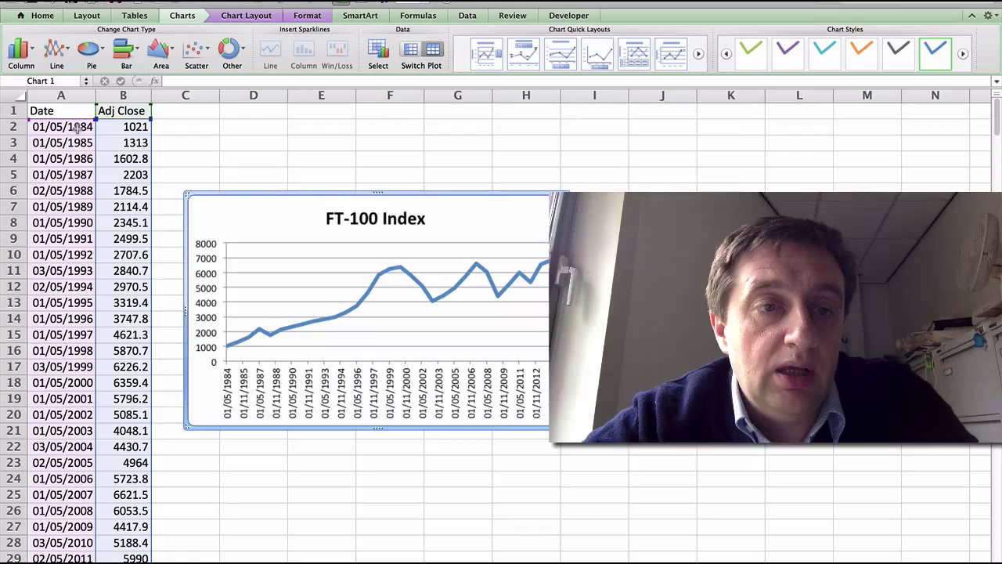
pyautogui.scroll(-5, 74, 284)
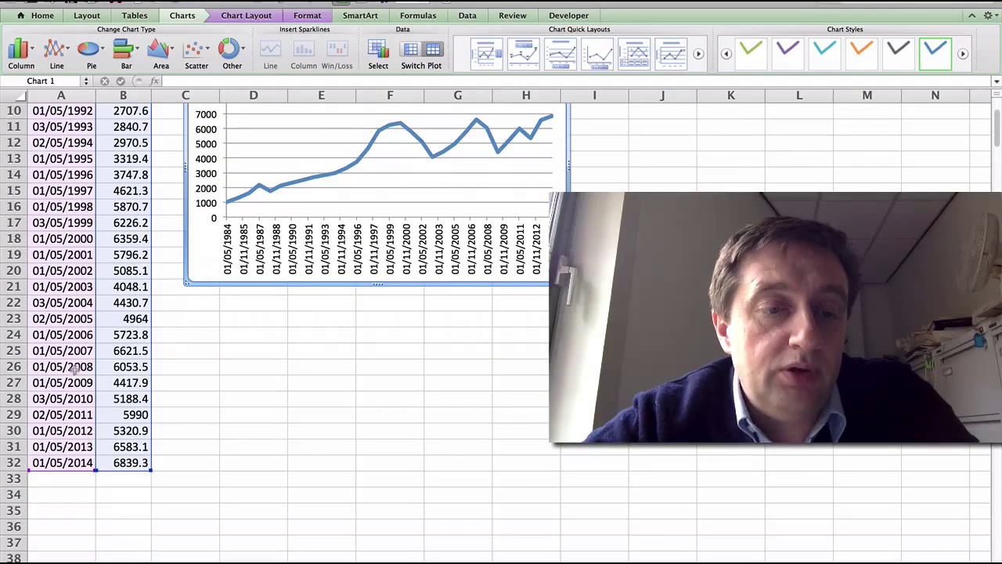
pyautogui.scroll(2, 75, 255)
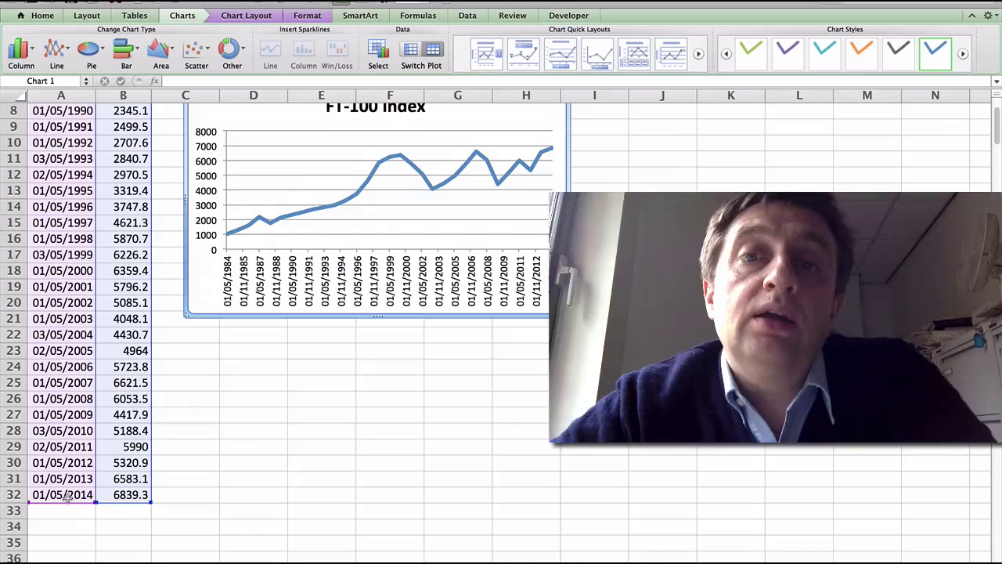
pyautogui.scroll(7, 67, 496)
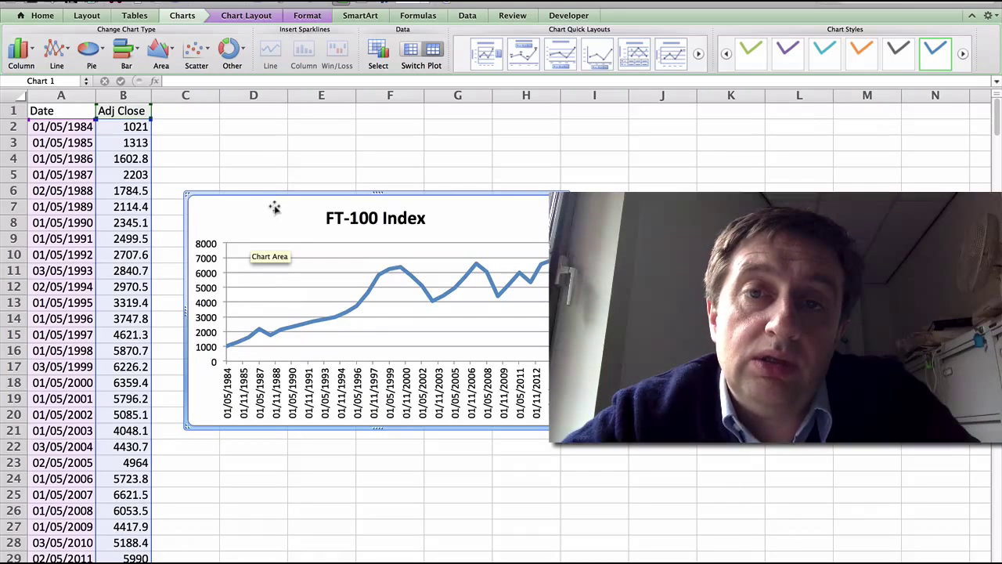
pyautogui.moveTo(277, 202); pyautogui.dragTo(493, 177)
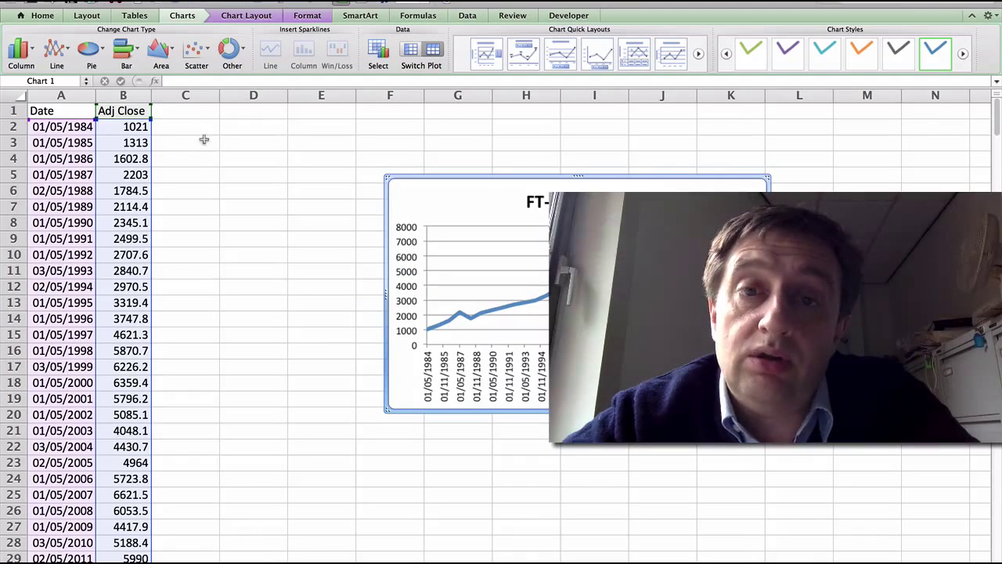
# Enter the header "Return" in cell C1, beside the Adj Close column
pyautogui.click(195, 115)
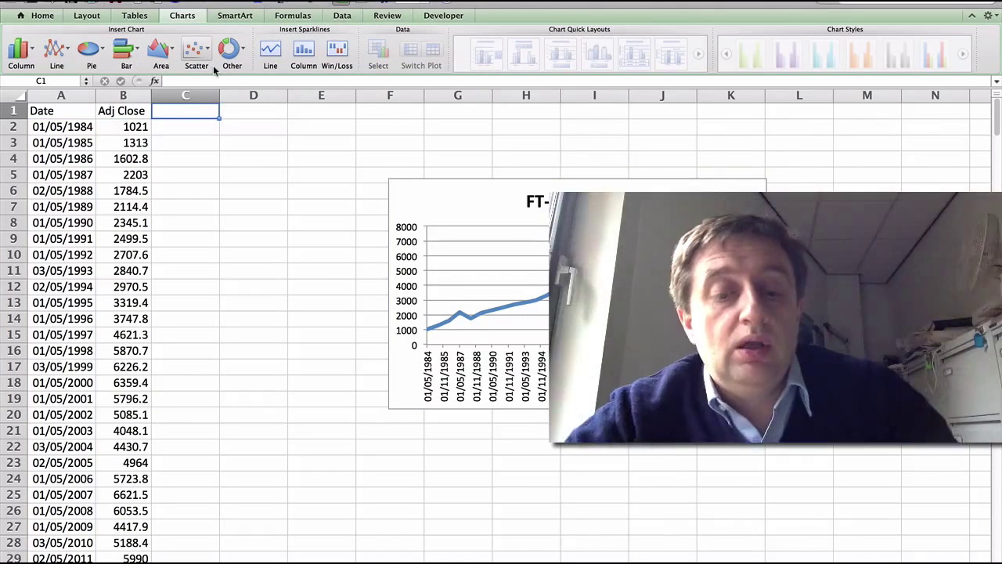
pyautogui.hotkey('ctrl', 'u')
pyautogui.write('Return')
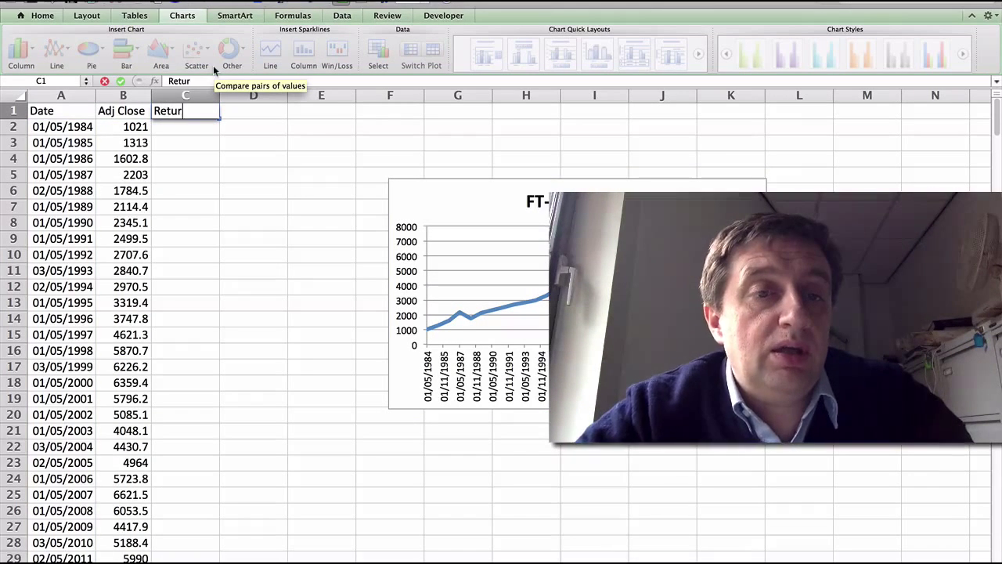
pyautogui.press('Return')
# Enter the holding period return formula =(B3-B2)/B2 in cell C3
pyautogui.press('Return')
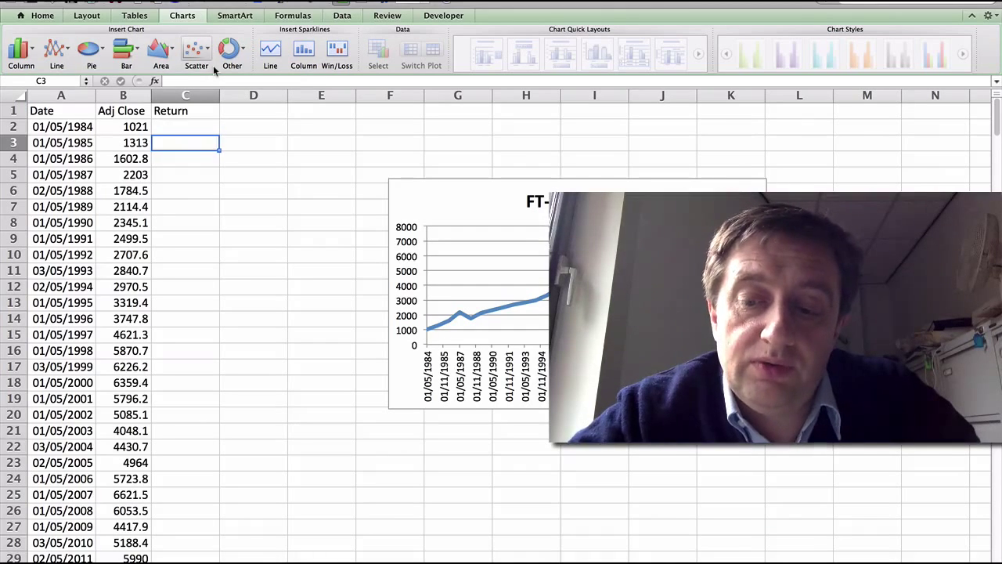
pyautogui.write('=(')
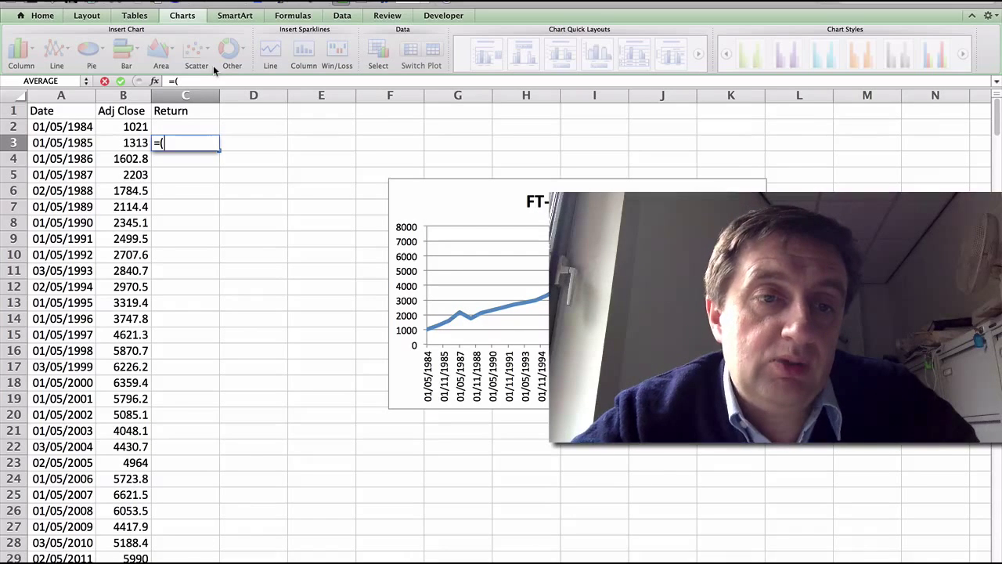
pyautogui.press('Left')
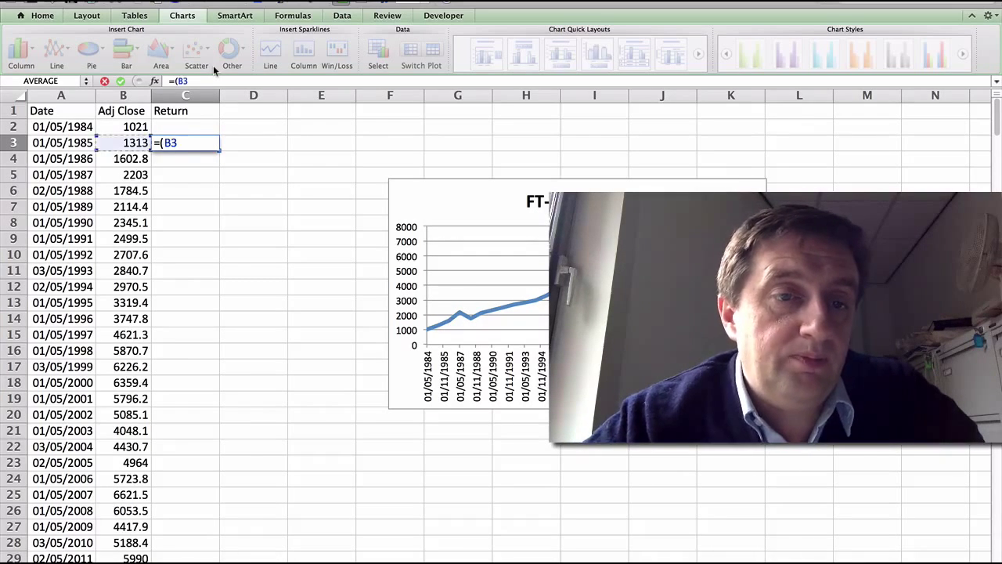
pyautogui.write('-')
pyautogui.press('Up')
pyautogui.press('Left')
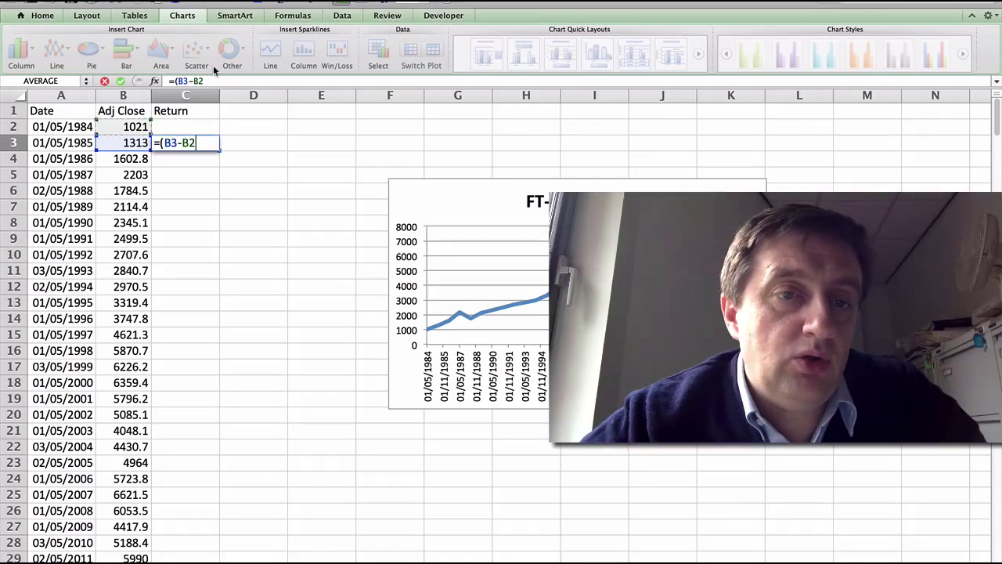
pyautogui.write(')/')
pyautogui.press('Up')
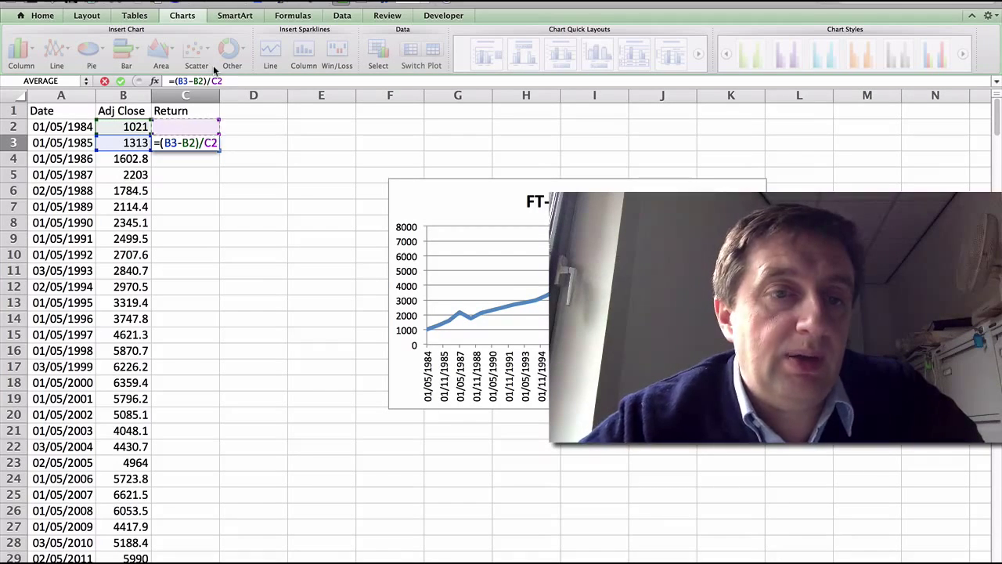
pyautogui.press('Left')
pyautogui.press('Return')
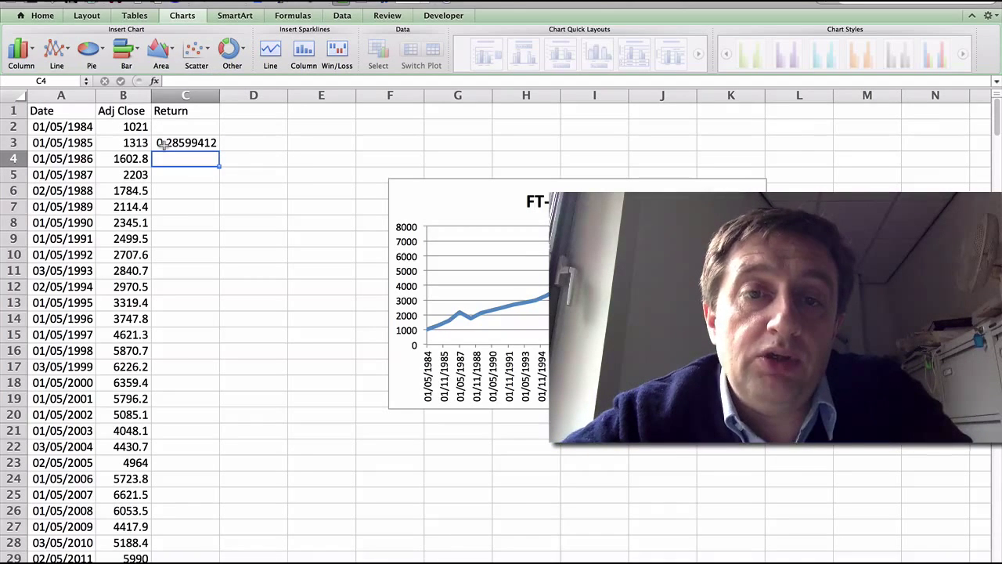
# Format the return in C3 as a percentage with two decimal places
pyautogui.click(43, 16)
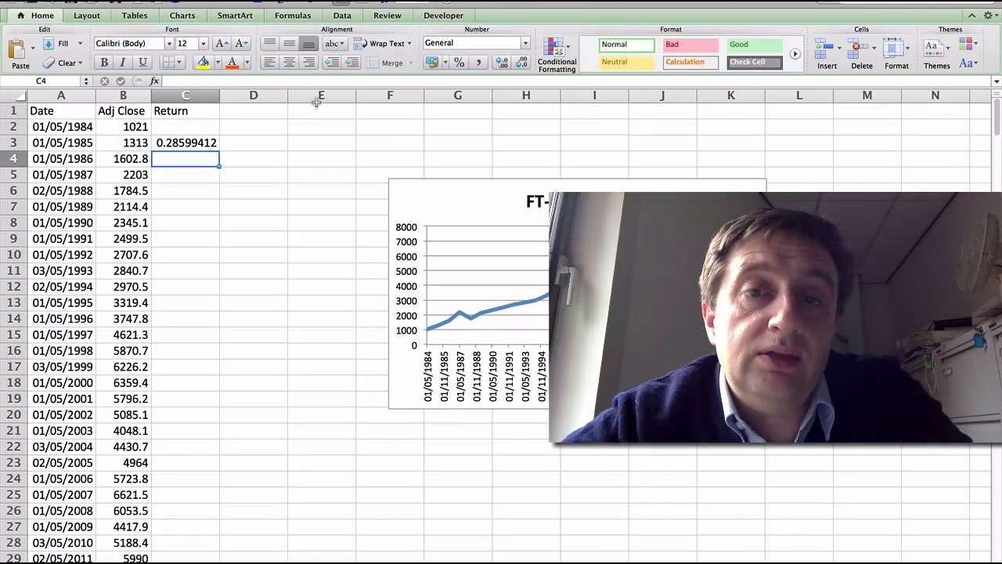
pyautogui.click(195, 144)
pyautogui.click(459, 62)
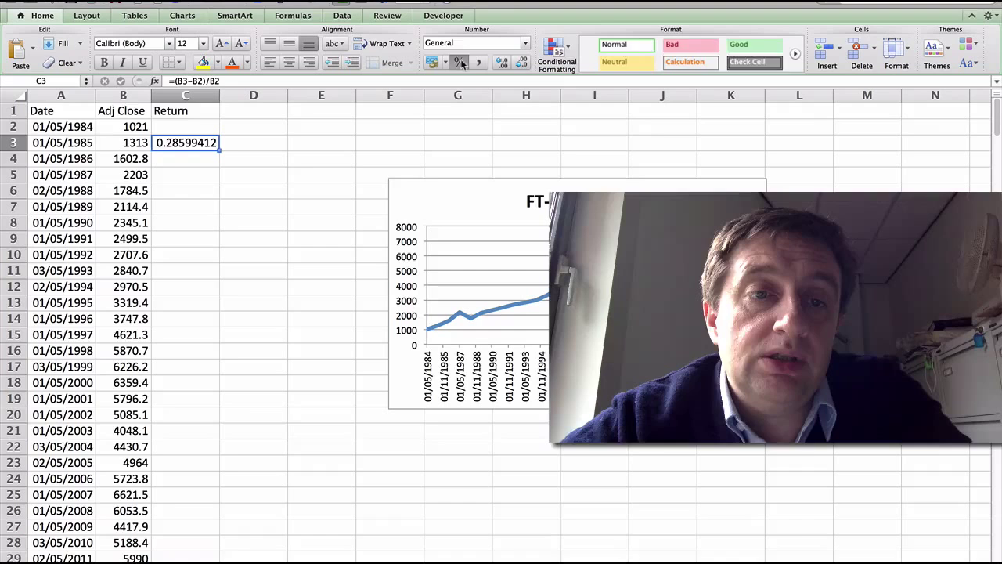
pyautogui.click(503, 63)
pyautogui.click(504, 62)
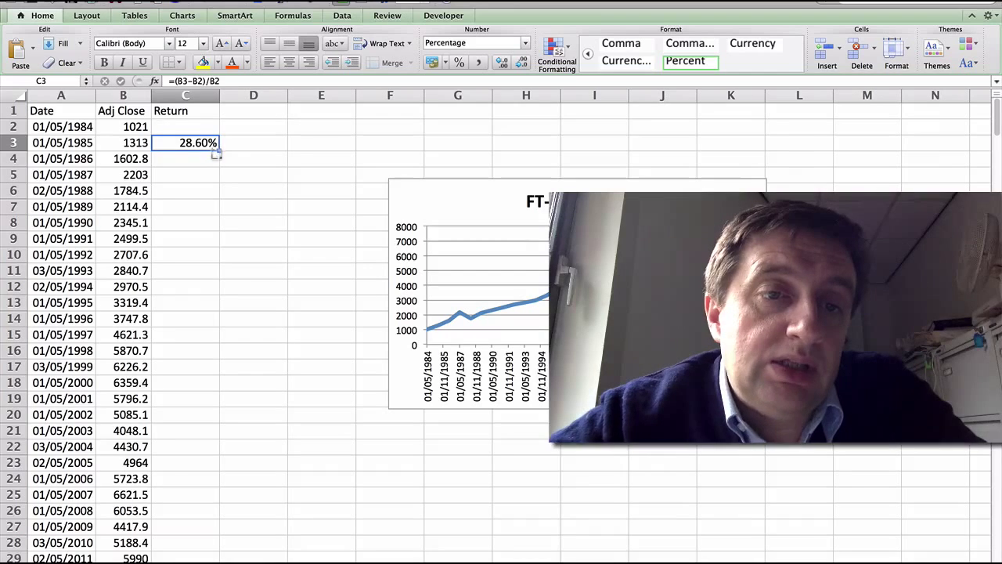
# Fill the return formula from C3 down to C32, the 2014 row
pyautogui.moveTo(216, 155); pyautogui.dragTo(221, 561)
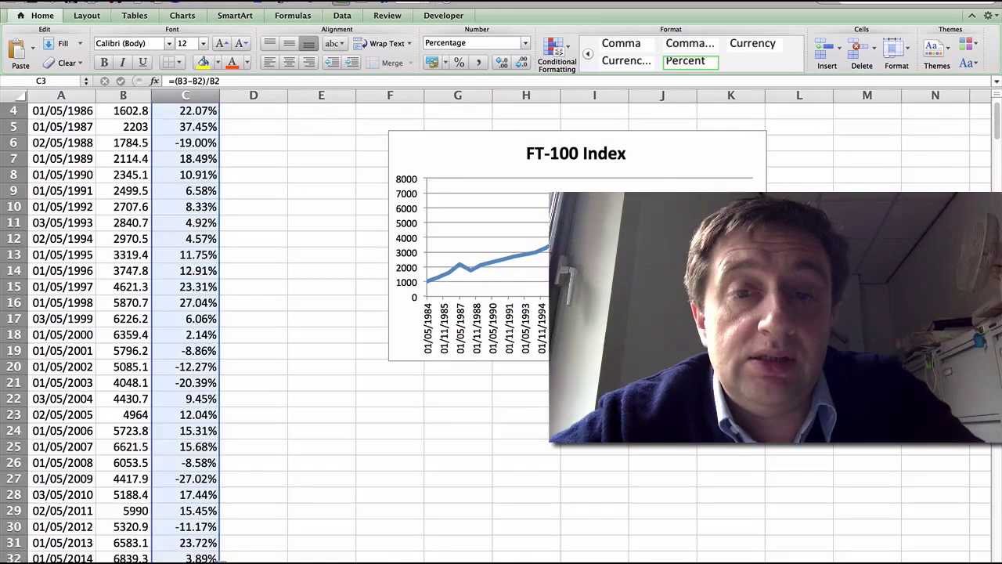
pyautogui.scroll(3, 213, 125)
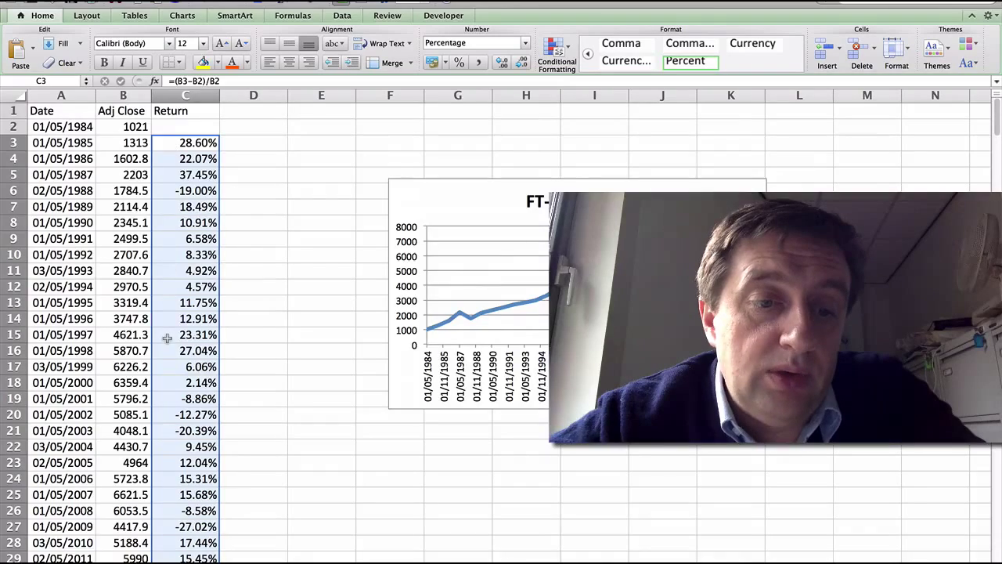
pyautogui.scroll(-10, 167, 339)
pyautogui.scroll(6, 167, 339)
pyautogui.scroll(4, 167, 338)
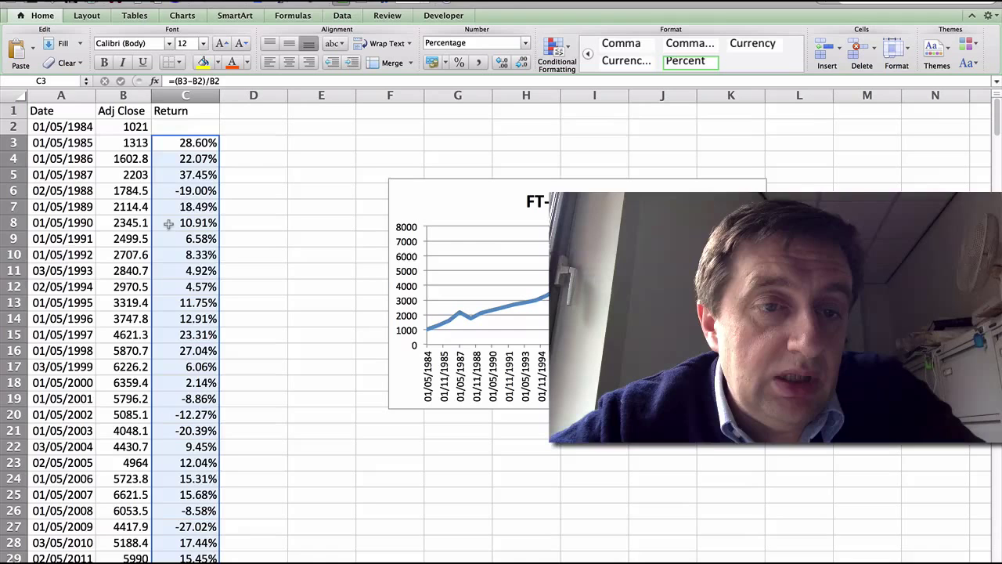
# Examine the yearly returns for 1988, 2001 to 2003, 2008 to 2009, and 2012
pyautogui.click(185, 197)
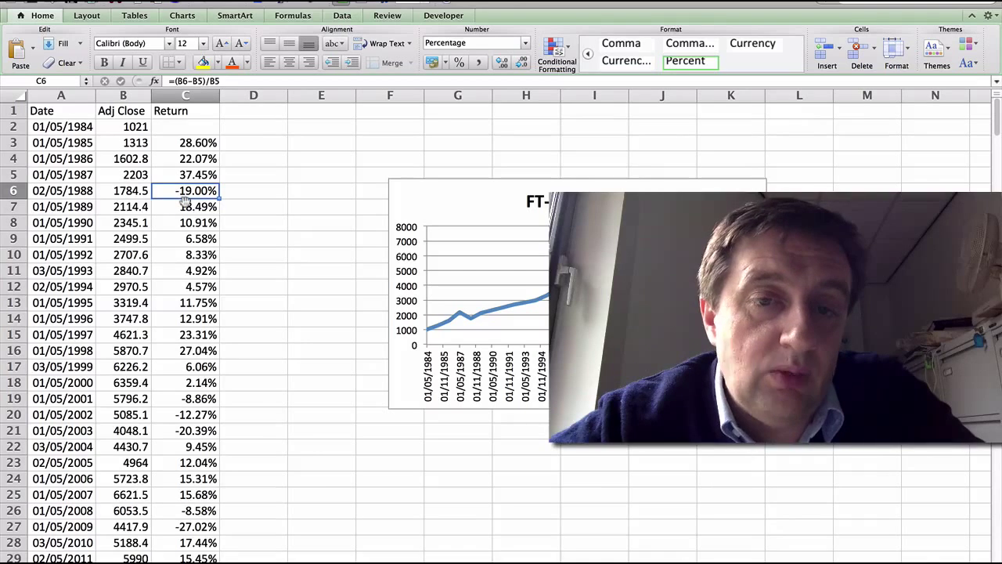
pyautogui.scroll(-3, 196, 218)
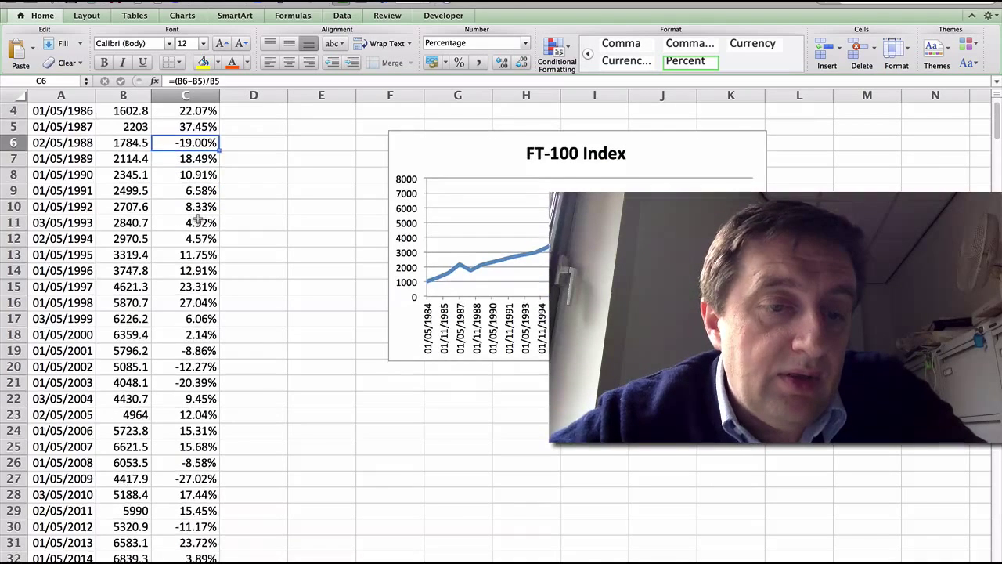
pyautogui.moveTo(182, 351); pyautogui.dragTo(195, 385)
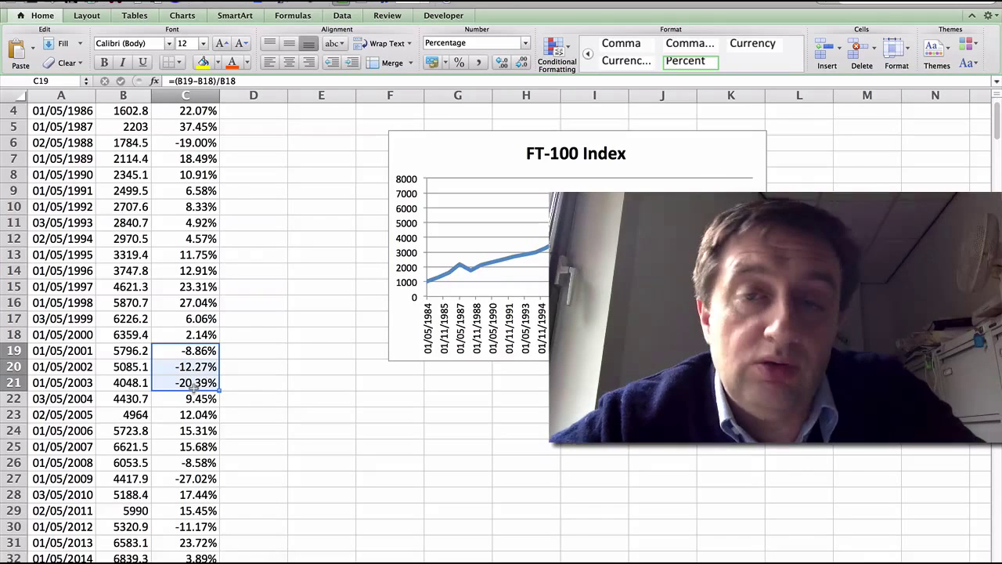
pyautogui.click(176, 478)
pyautogui.moveTo(180, 463); pyautogui.dragTo(179, 478)
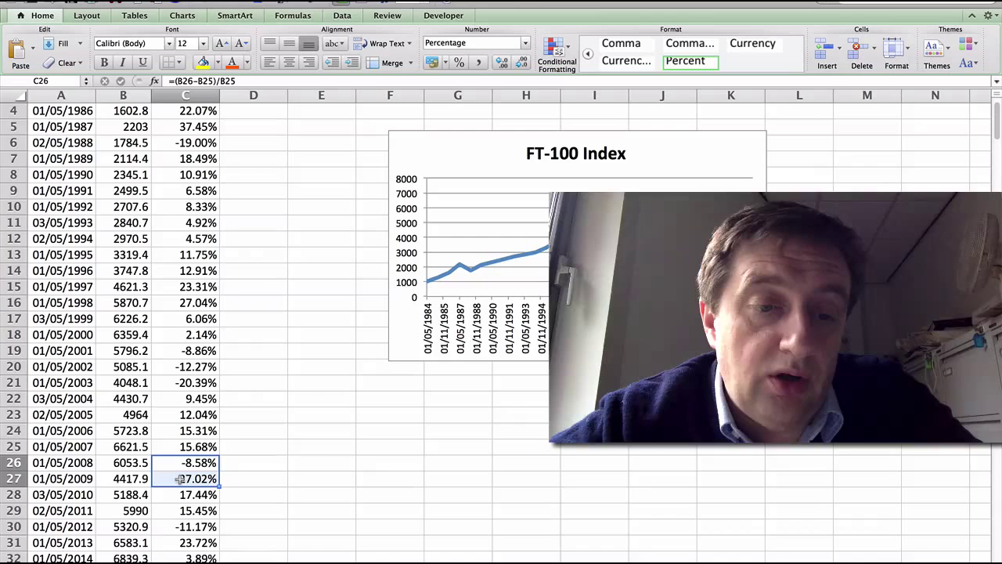
pyautogui.click(173, 526)
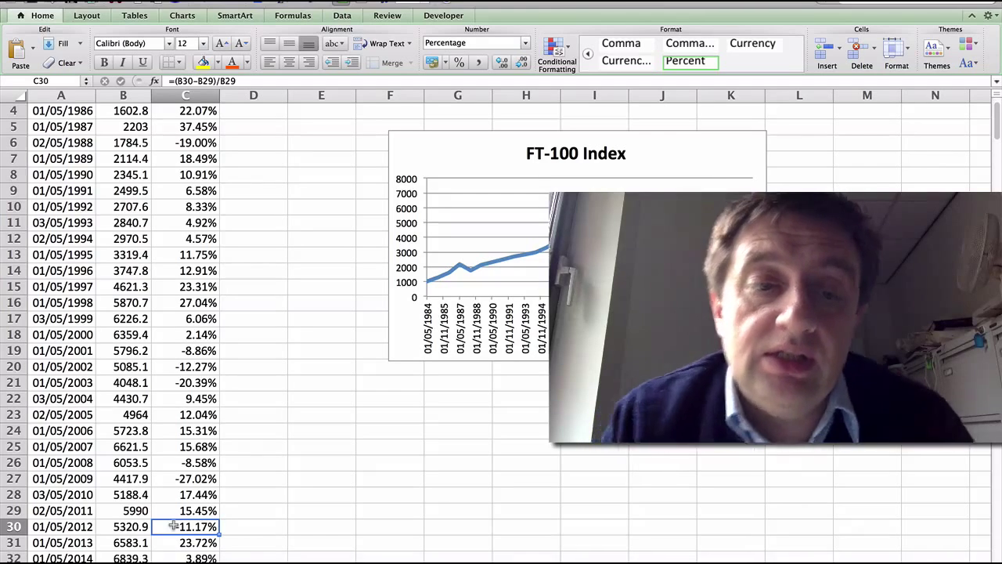
pyautogui.scroll(3, 230, 223)
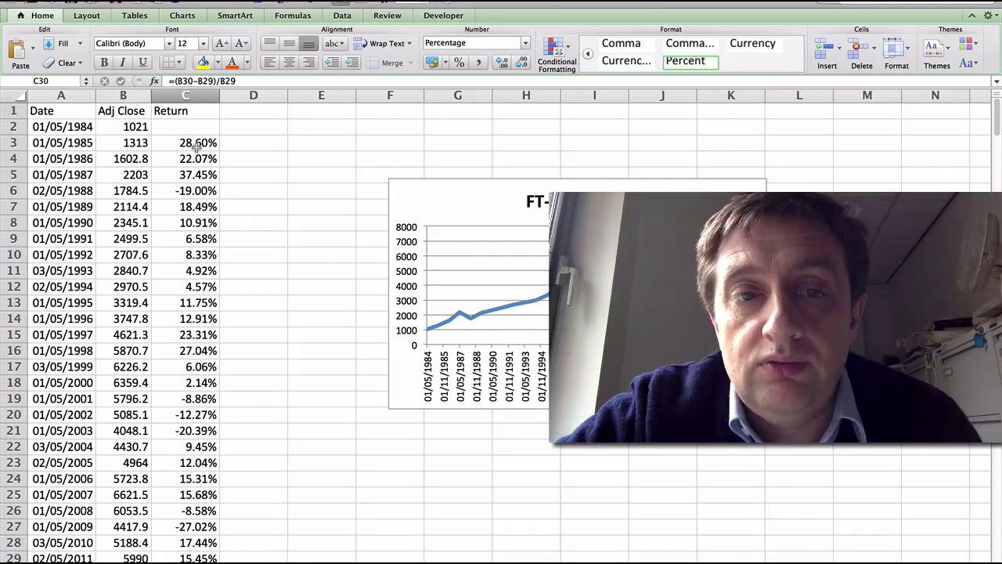
pyautogui.click(231, 147)
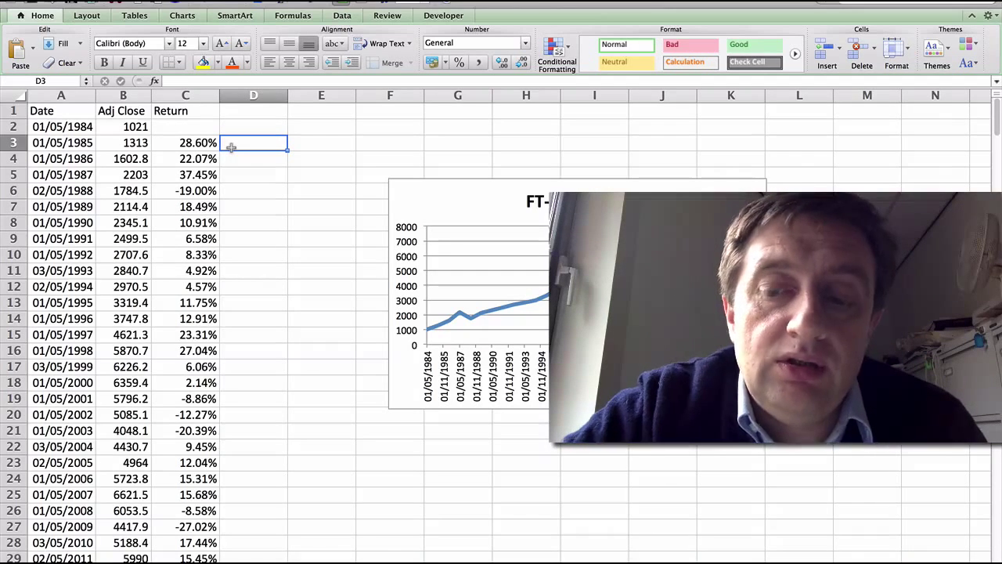
pyautogui.write('=')
pyautogui.press('Left')
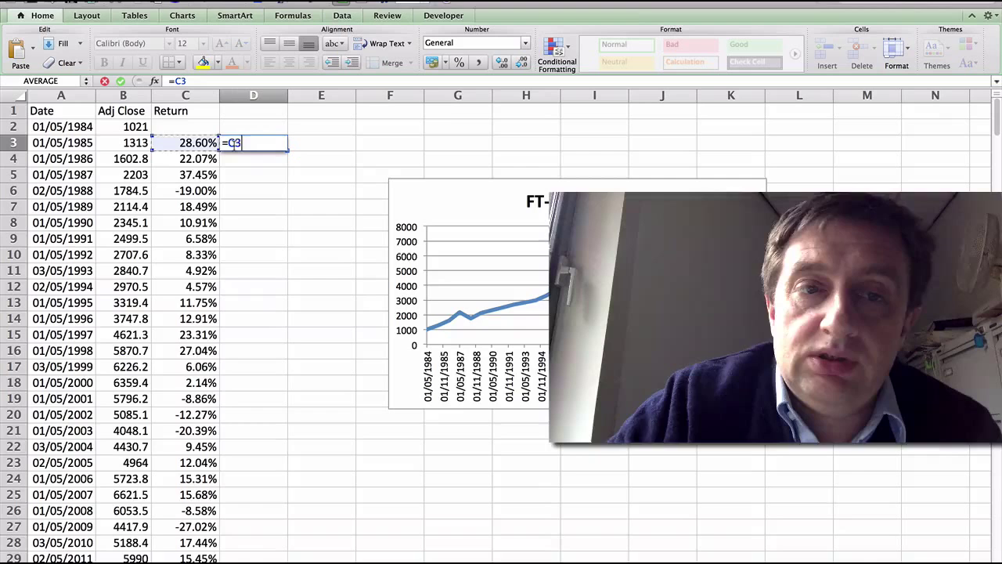
pyautogui.write('+')
pyautogui.press('Left')
pyautogui.press('Down')
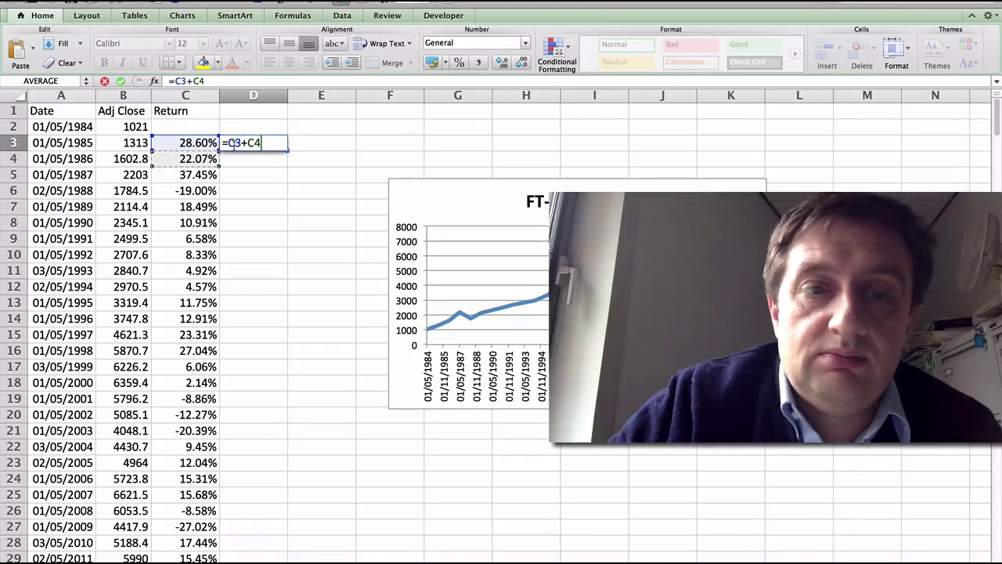
pyautogui.write('+')
pyautogui.press('Left')
pyautogui.press('Down')
pyautogui.press('Down')
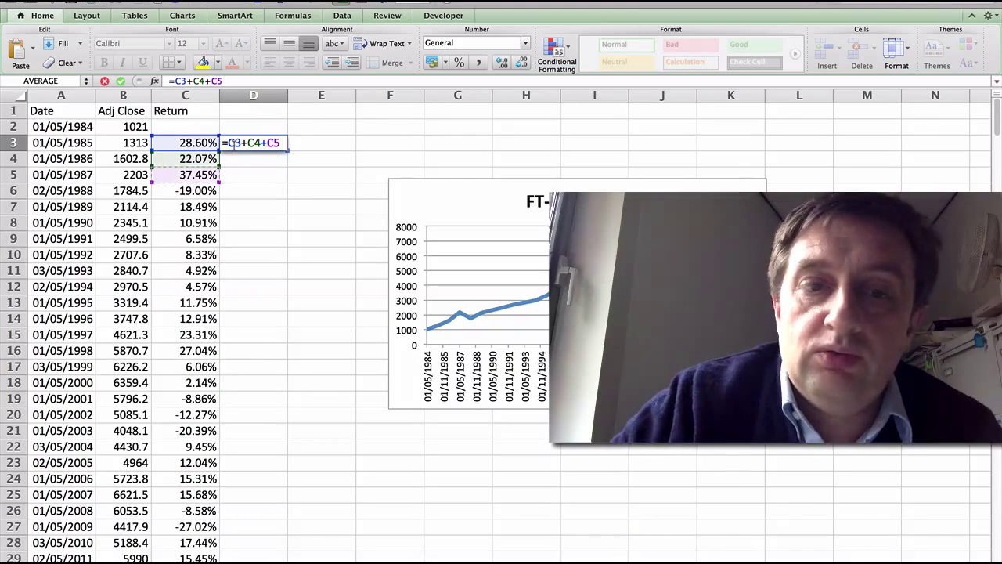
pyautogui.write('+')
pyautogui.press('Left')
pyautogui.press('Down')
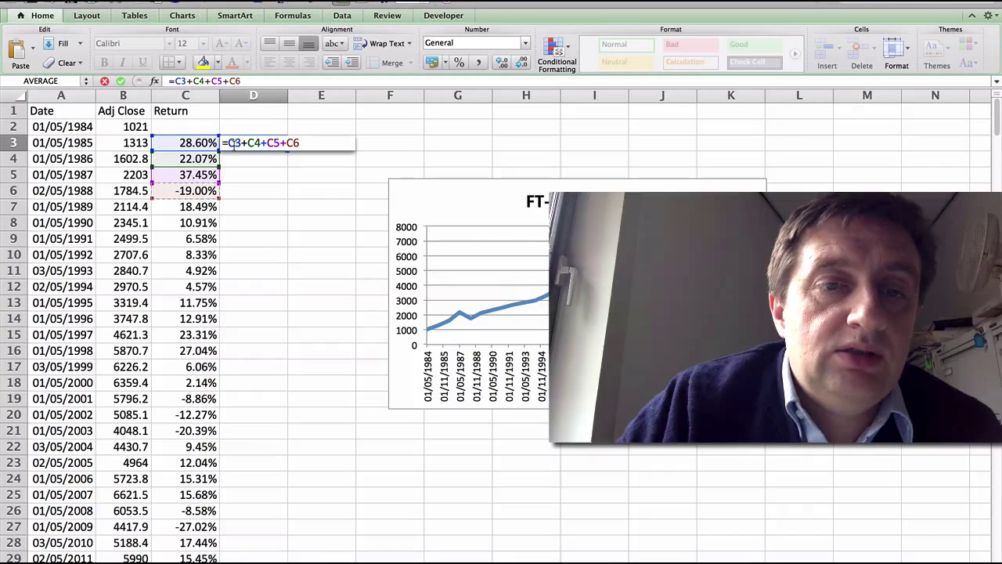
pyautogui.press('BackSpace')
pyautogui.press('BackSpace')
pyautogui.press('BackSpace')
pyautogui.press('BackSpace')
pyautogui.press('BackSpace')
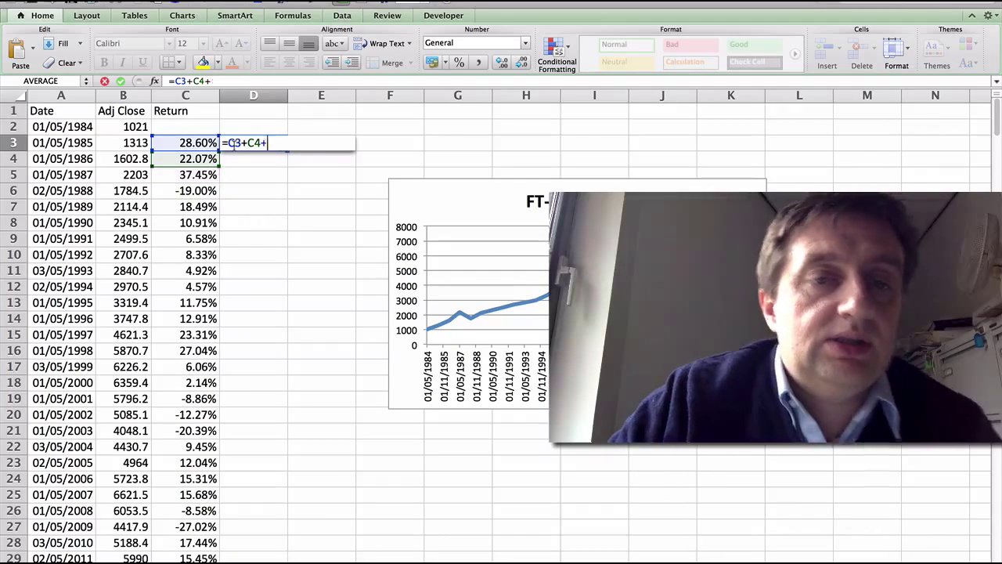
pyautogui.press('BackSpace')
pyautogui.press('BackSpace')
pyautogui.press('BackSpace')
pyautogui.press('BackSpace')
pyautogui.press('BackSpace')
pyautogui.press('BackSpace')
# Total the first ten yearly returns, C3:C12, with a SUM formula in cell D3
pyautogui.write('sum')
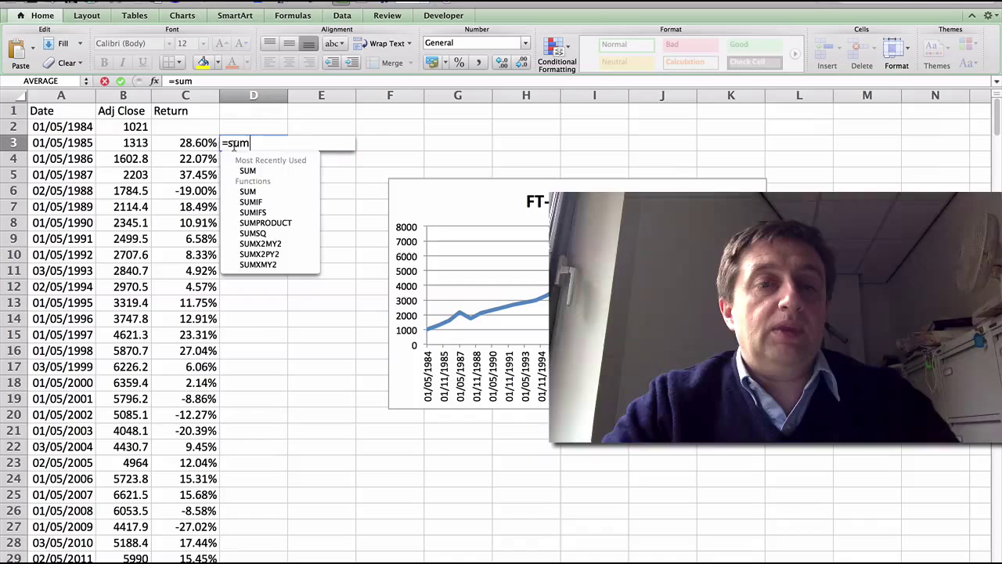
pyautogui.write('(')
pyautogui.moveTo(199, 143); pyautogui.dragTo(201, 289)
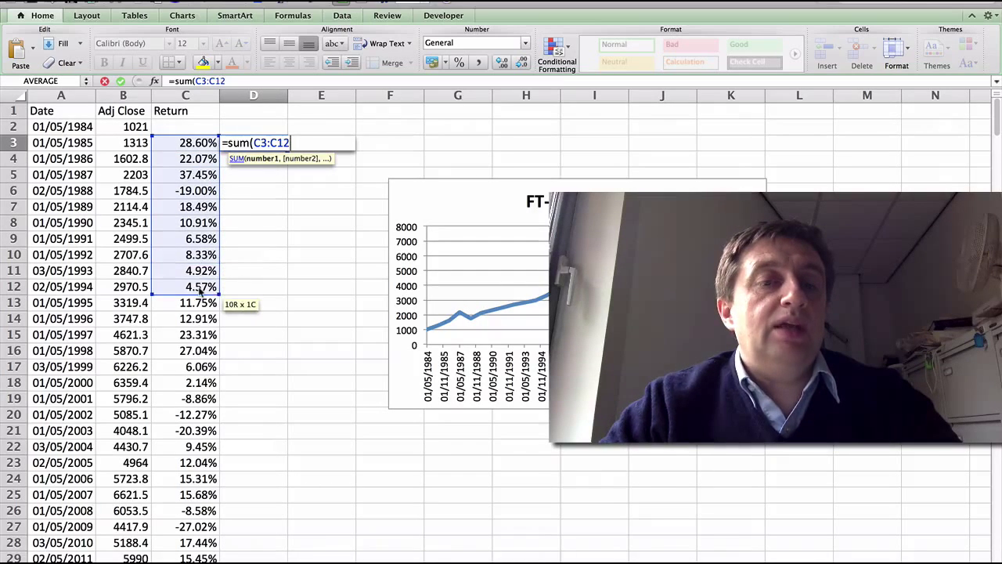
pyautogui.press('Return')
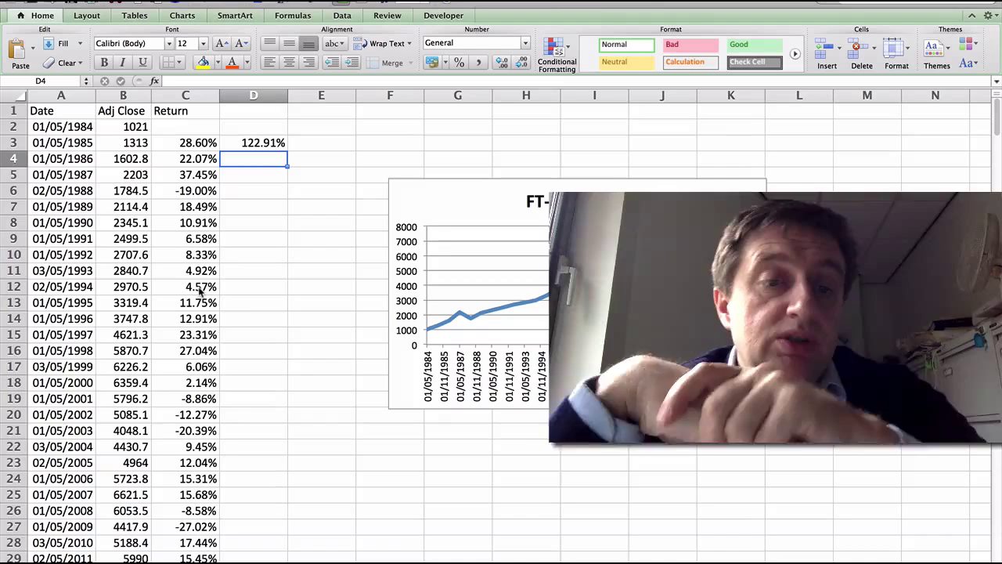
# Compare the summed return in D3 with the 1984 and 1994 closing prices in B2 and B12
pyautogui.click(244, 149)
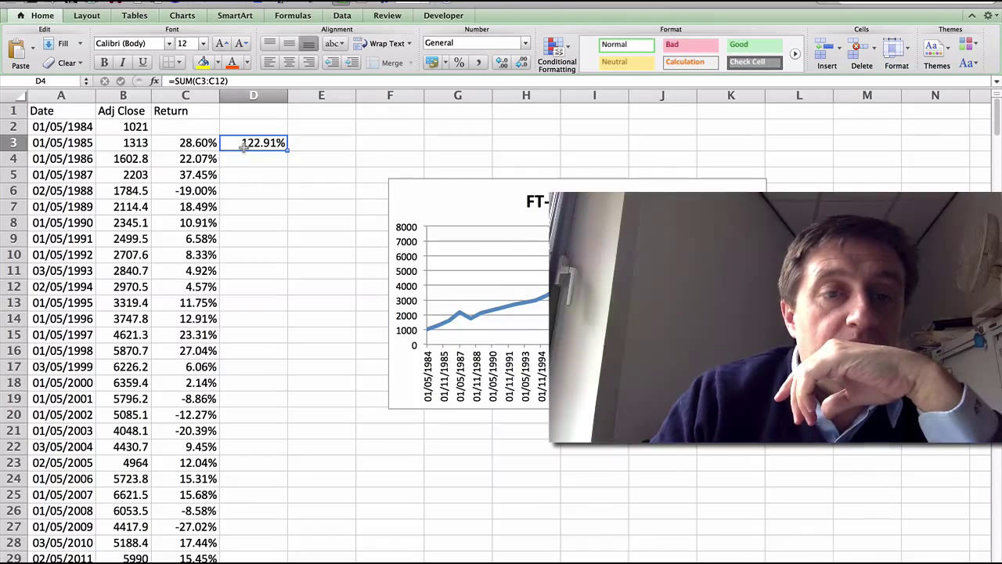
pyautogui.click(179, 291)
pyautogui.click(138, 290)
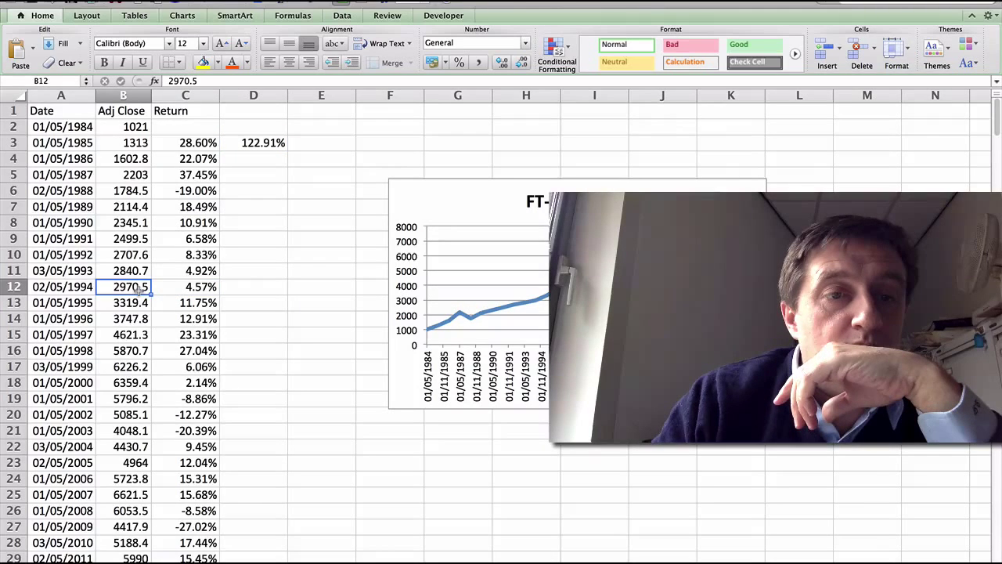
pyautogui.click(137, 142)
pyautogui.click(136, 129)
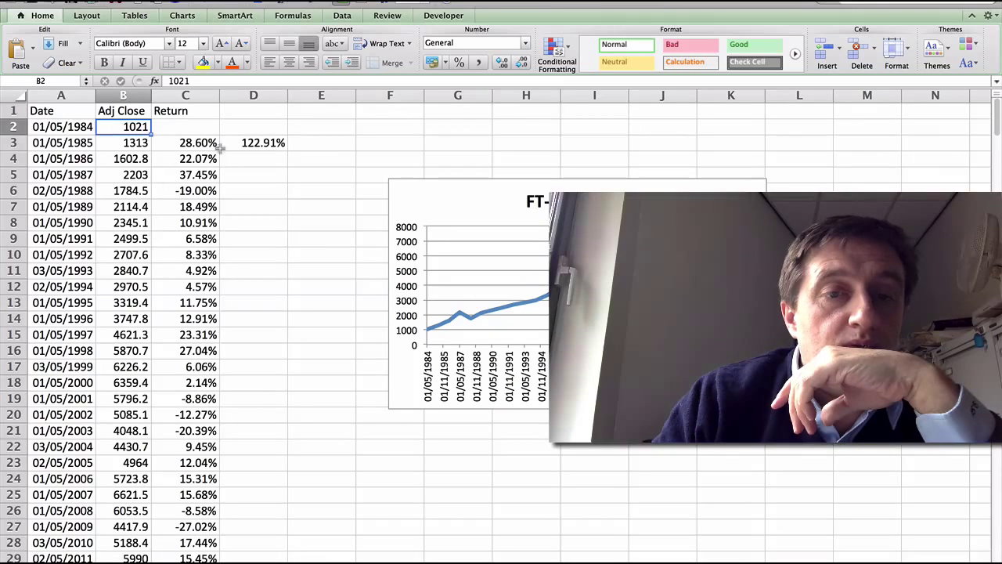
pyautogui.click(249, 142)
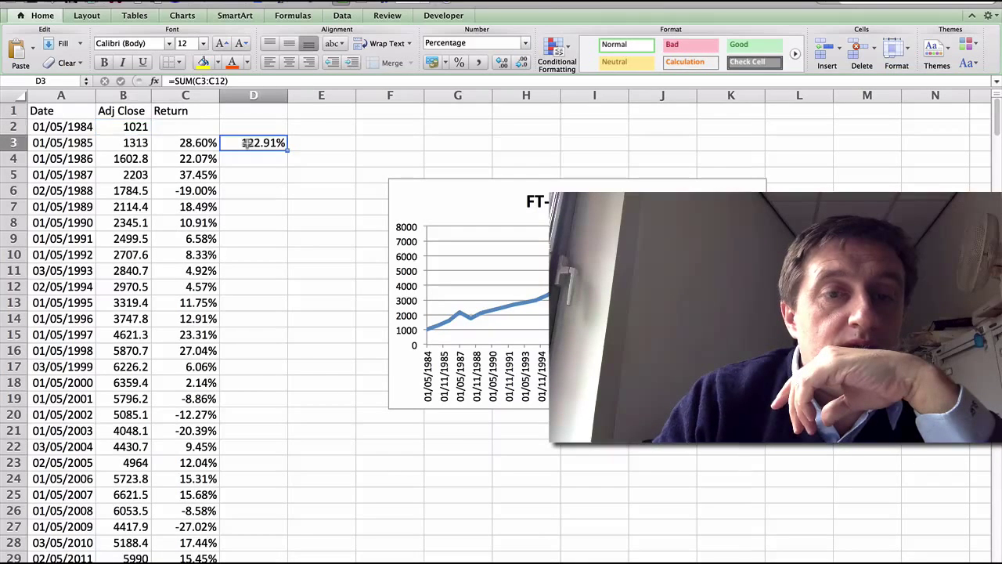
pyautogui.click(126, 288)
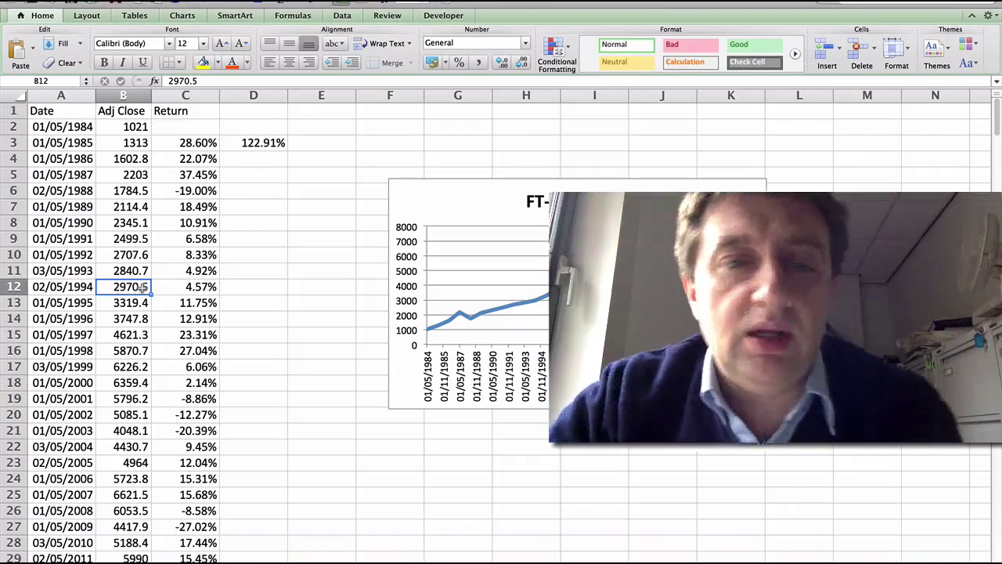
# Calculate the total 1984–1994 return in E3 with the formula =(B12-B2)/B2
pyautogui.click(333, 142)
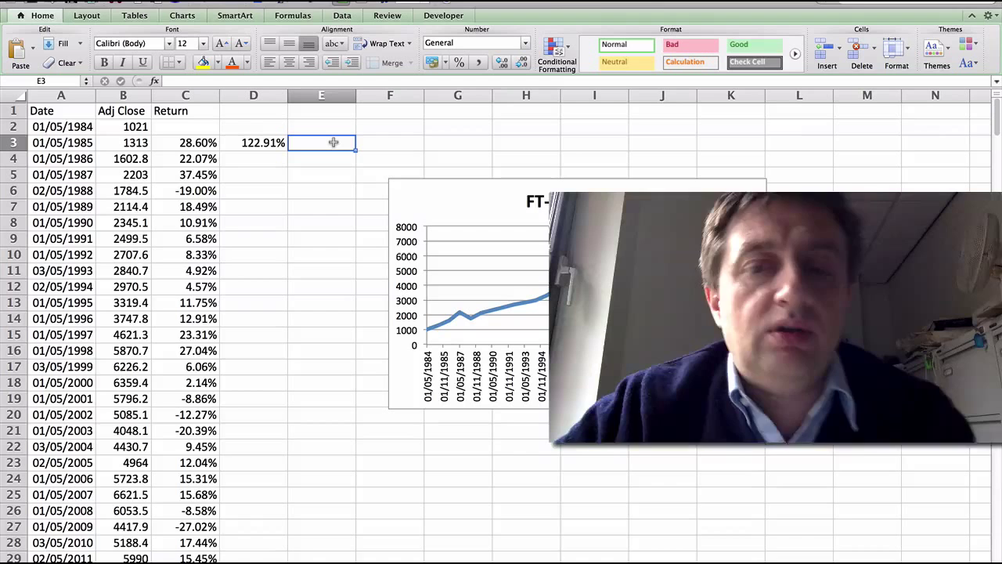
pyautogui.write('(2')
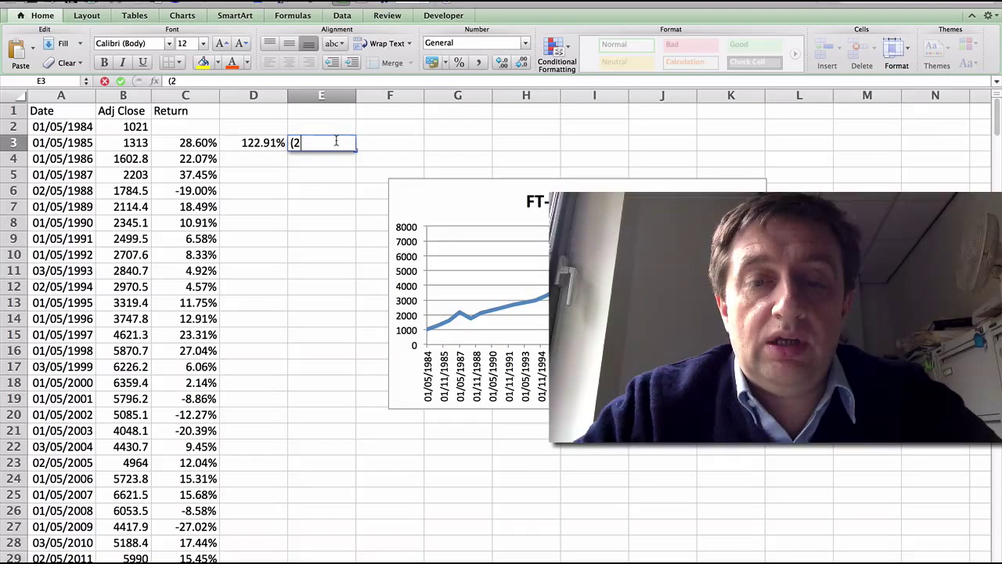
pyautogui.press('BackSpace')
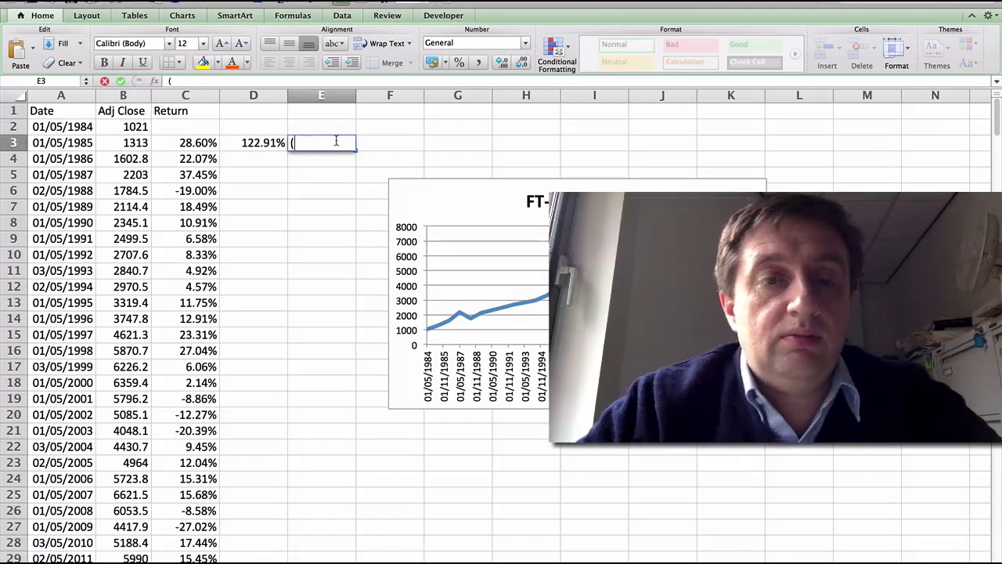
pyautogui.write('=')
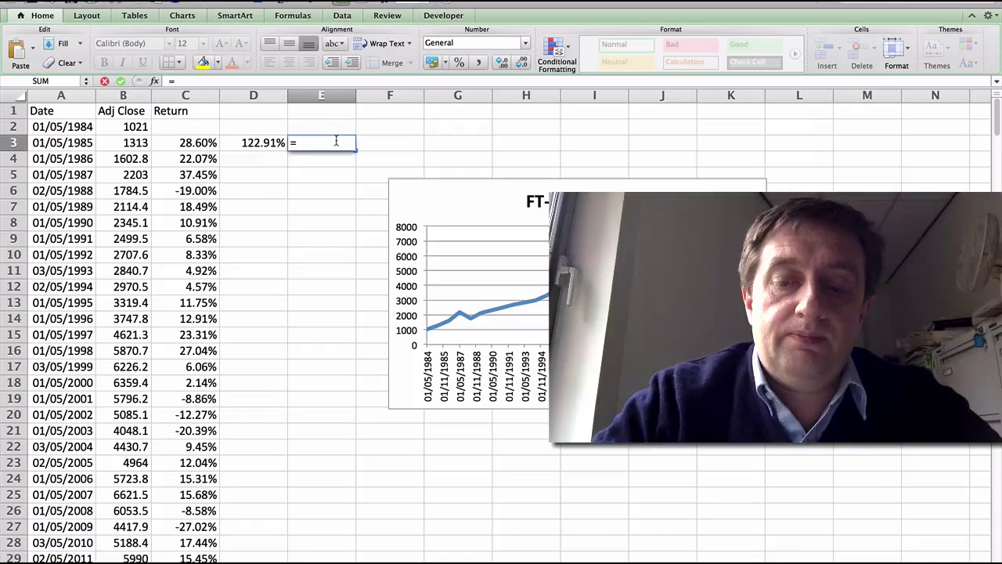
pyautogui.click(121, 287)
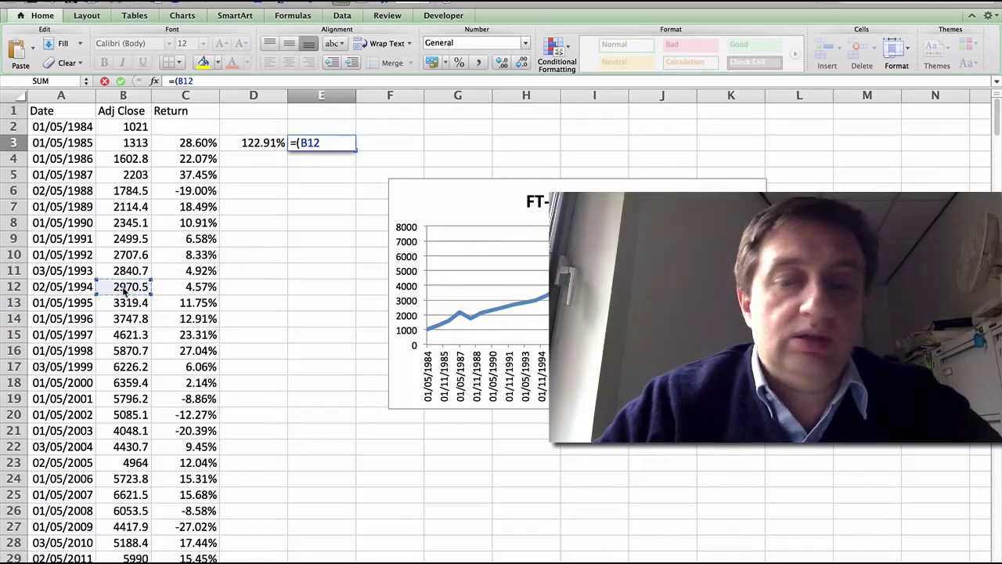
pyautogui.write('-')
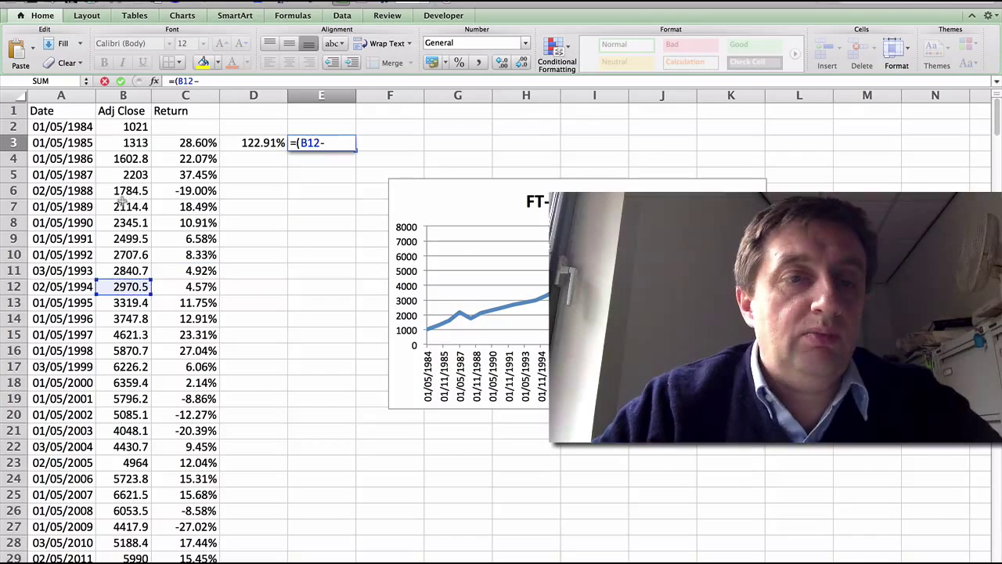
pyautogui.click(125, 126)
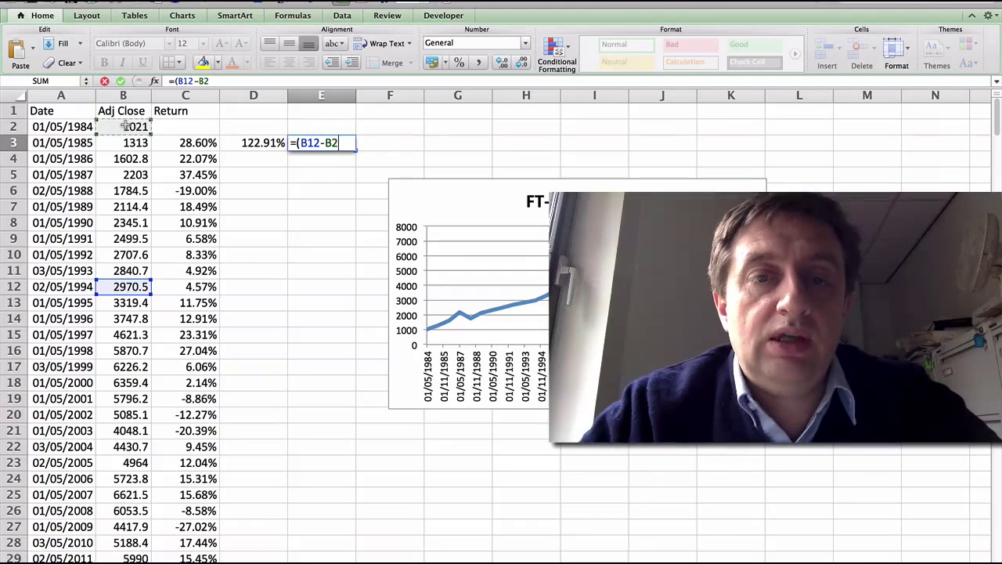
pyautogui.write(')')
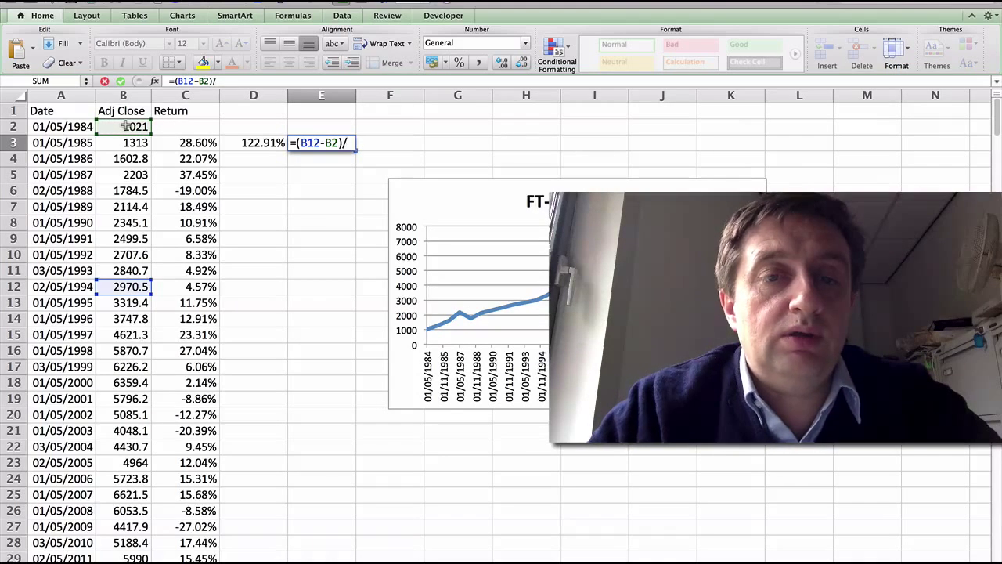
pyautogui.write('/')
pyautogui.click(126, 126)
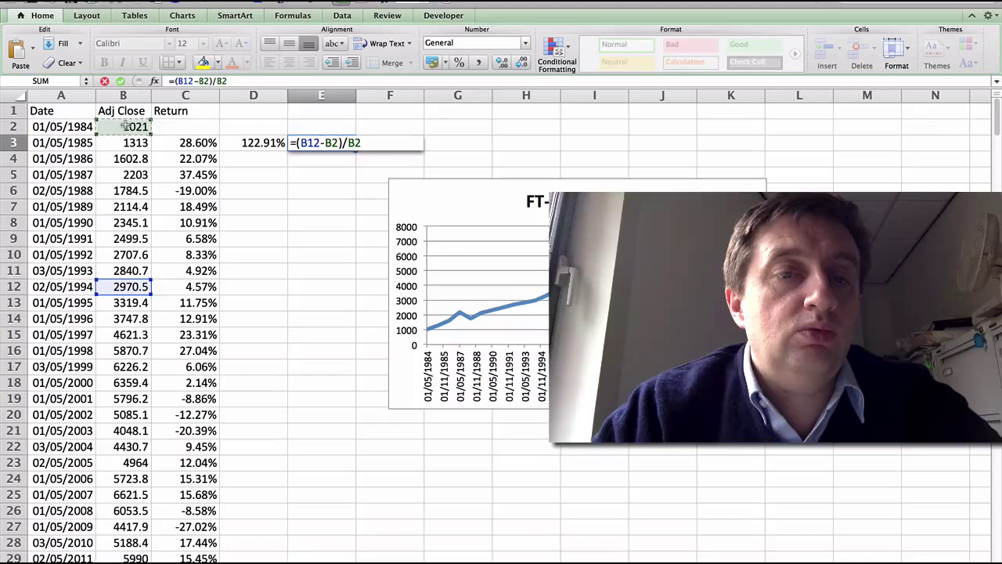
pyautogui.press('Return')
pyautogui.press('Up')
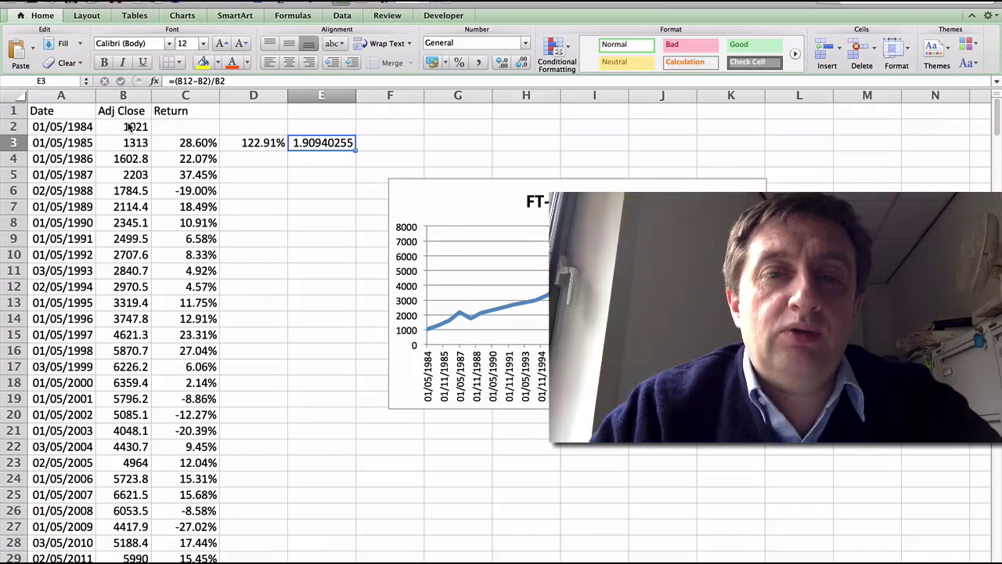
# Format the total return in E3 as a percentage with two decimal places
pyautogui.click(502, 63)
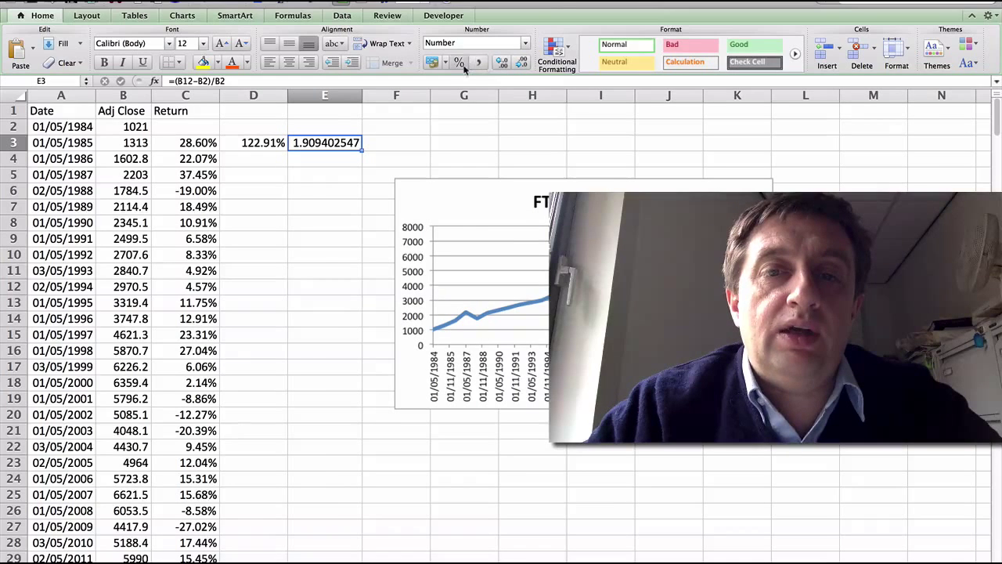
pyautogui.click(457, 62)
pyautogui.click(502, 65)
pyautogui.click(502, 65)
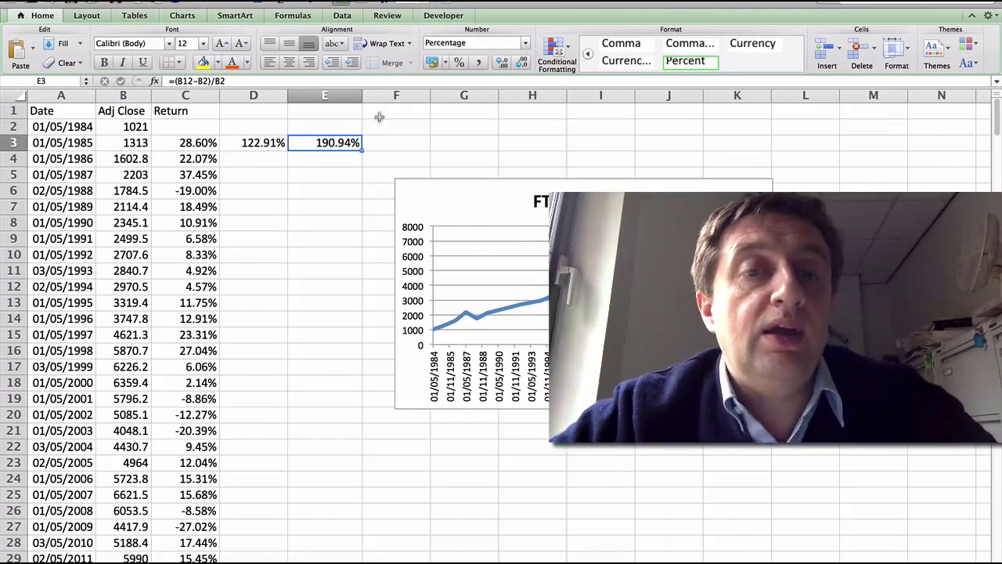
# Enter the heading "Holding Period Return" in cell F1
pyautogui.click(379, 116)
pyautogui.write('Hol')
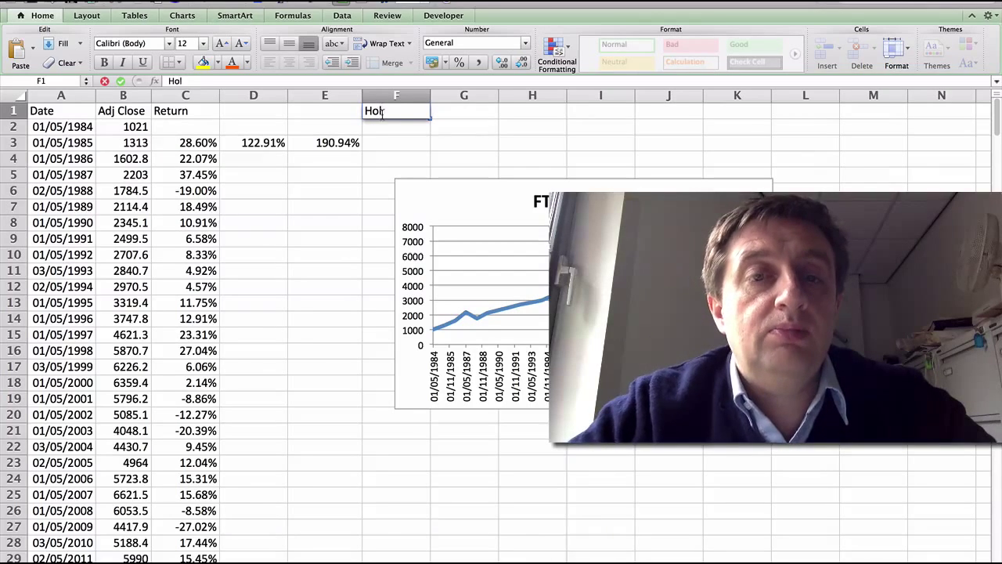
pyautogui.write('ding Per')
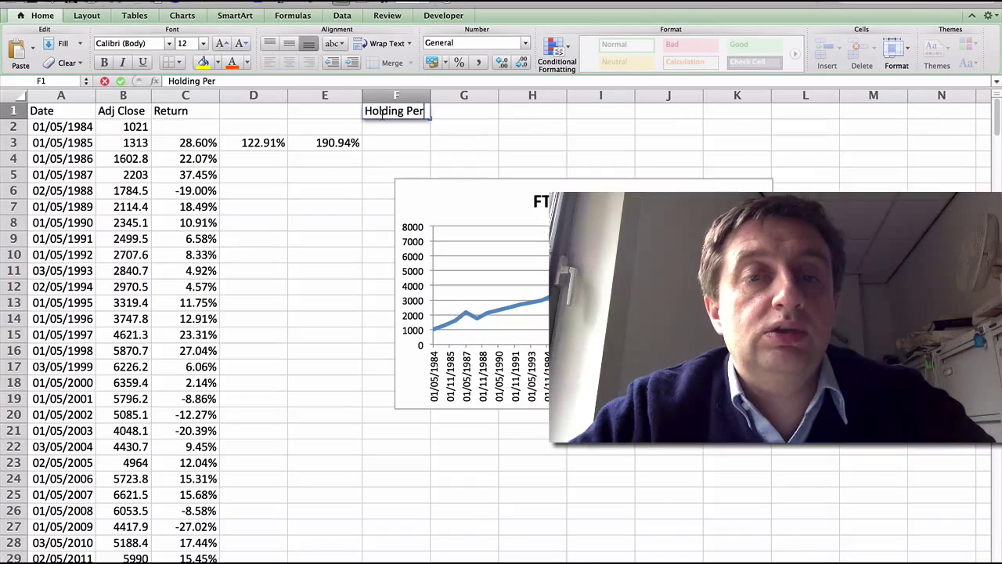
pyautogui.write('iod Return')
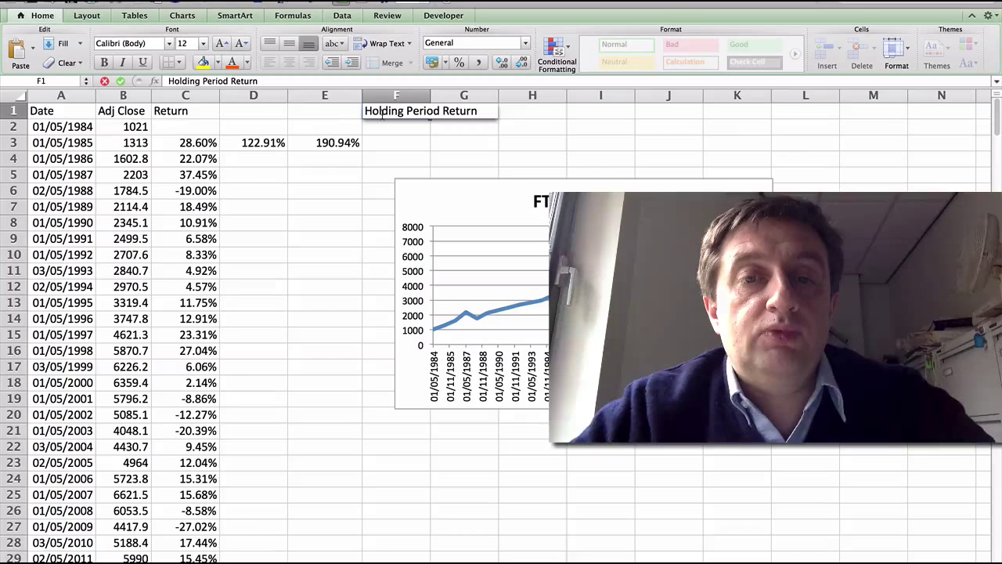
pyautogui.press('Return')
# Calculate one plus the 1985 return in cell F3 with the formula =1+C3
pyautogui.click(377, 145)
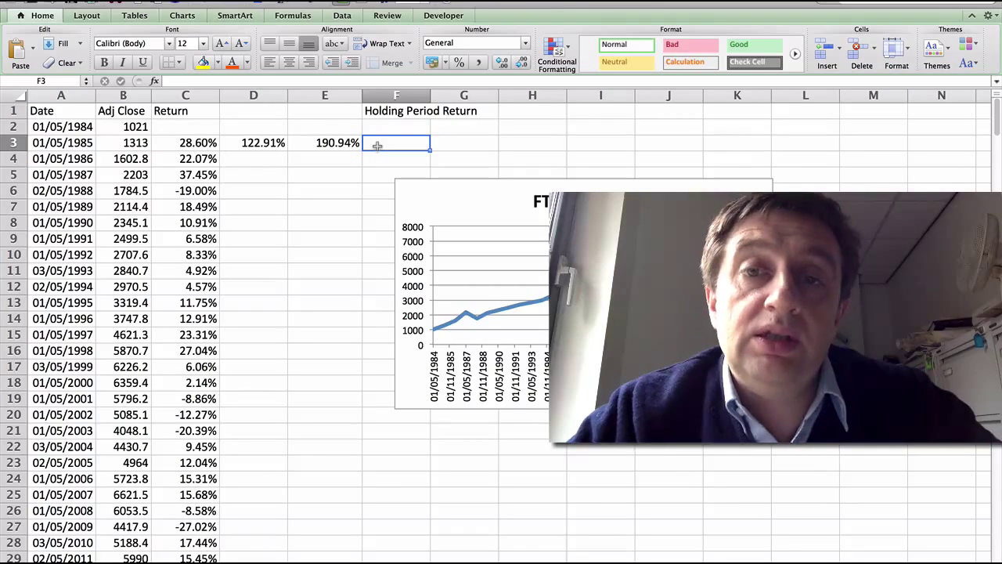
pyautogui.write('=1')
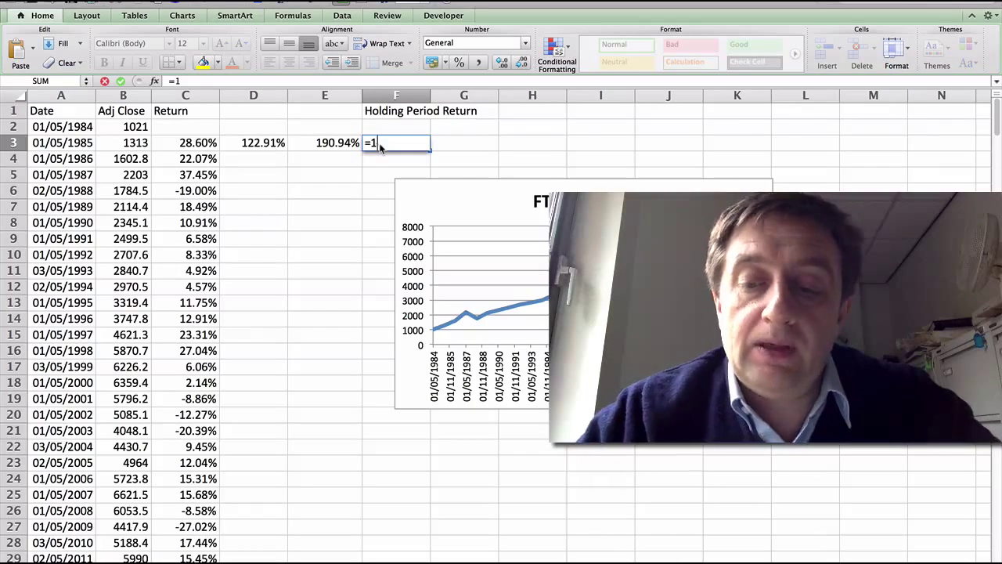
pyautogui.write('+(')
pyautogui.press('Left')
pyautogui.press('Left')
pyautogui.press('Left')
pyautogui.press('Return')
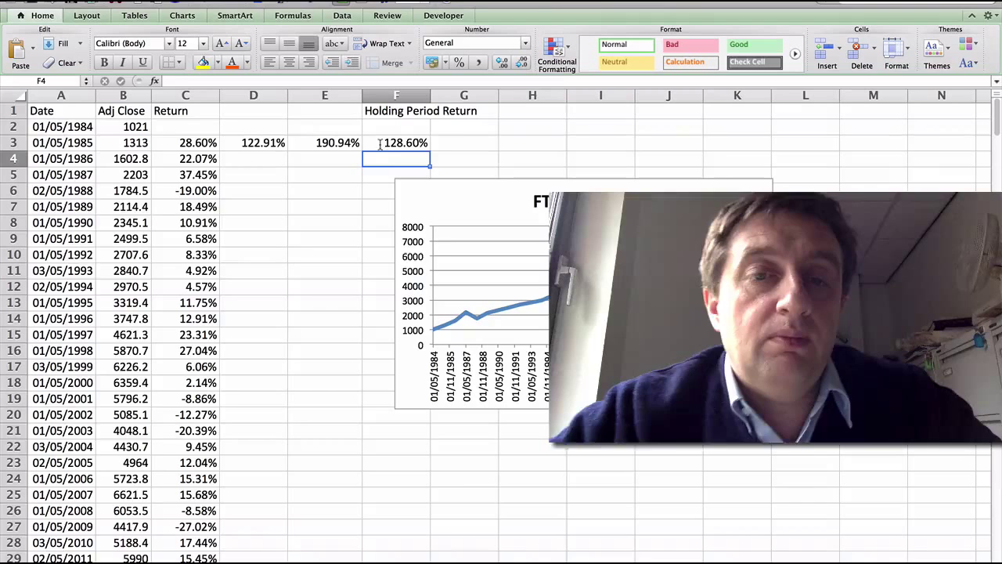
# Change the number format of F3 from percentage to comma style with two decimals
pyautogui.click(417, 142)
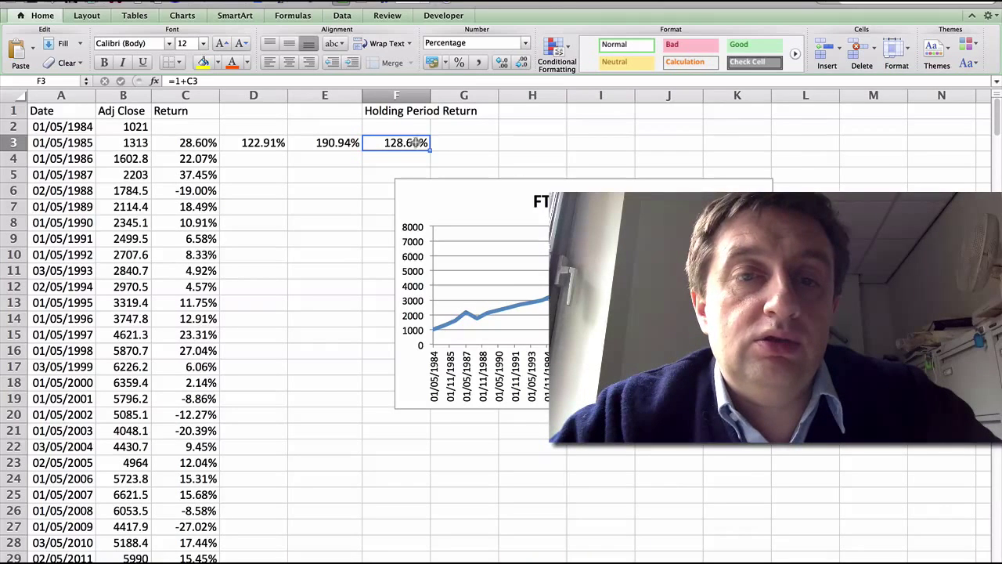
pyautogui.click(500, 67)
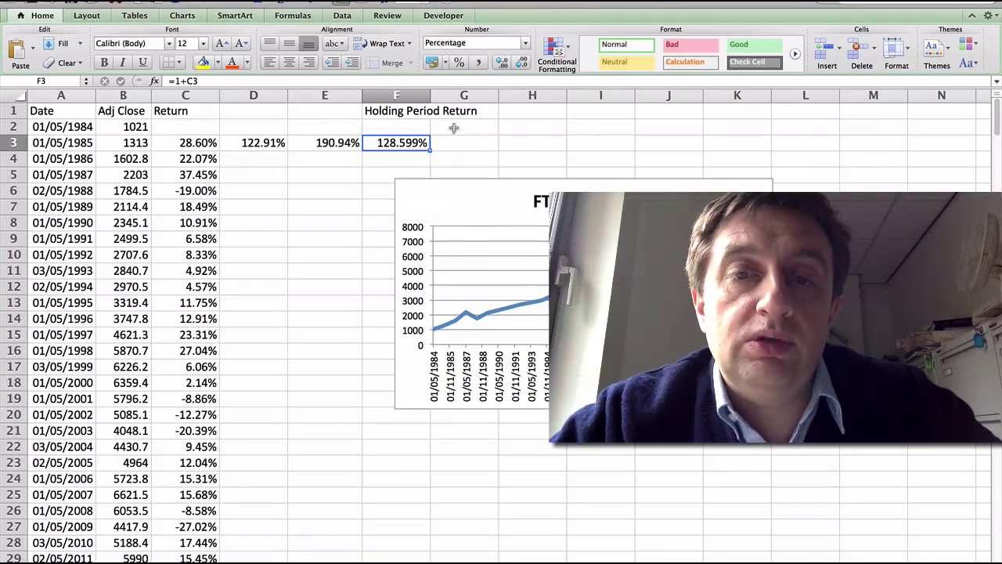
pyautogui.click(460, 62)
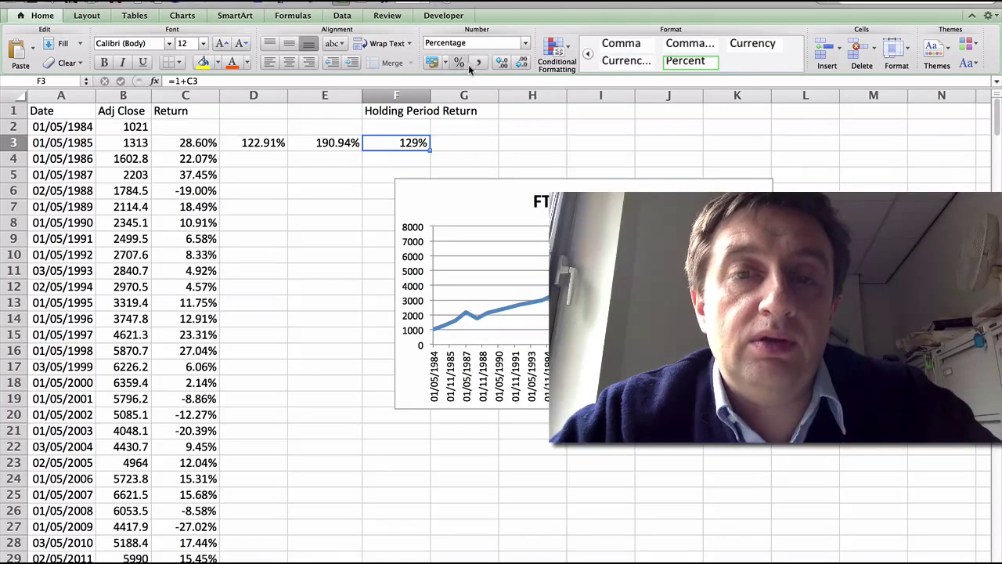
pyautogui.click(476, 63)
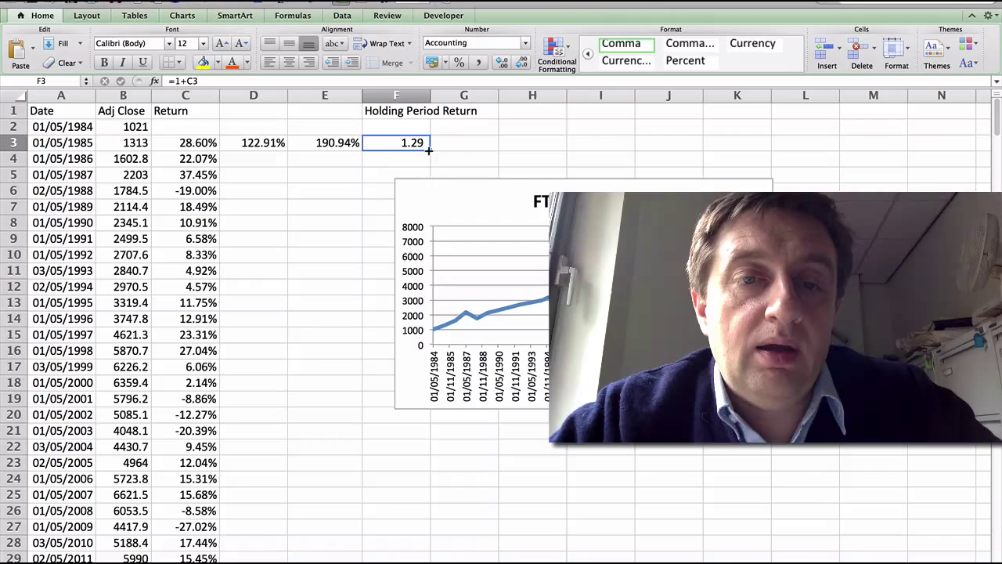
# Fill the F3 formula down to F12, the 1994 row, and move the FT-100 chart clear of column F
pyautogui.moveTo(429, 149); pyautogui.dragTo(417, 300)
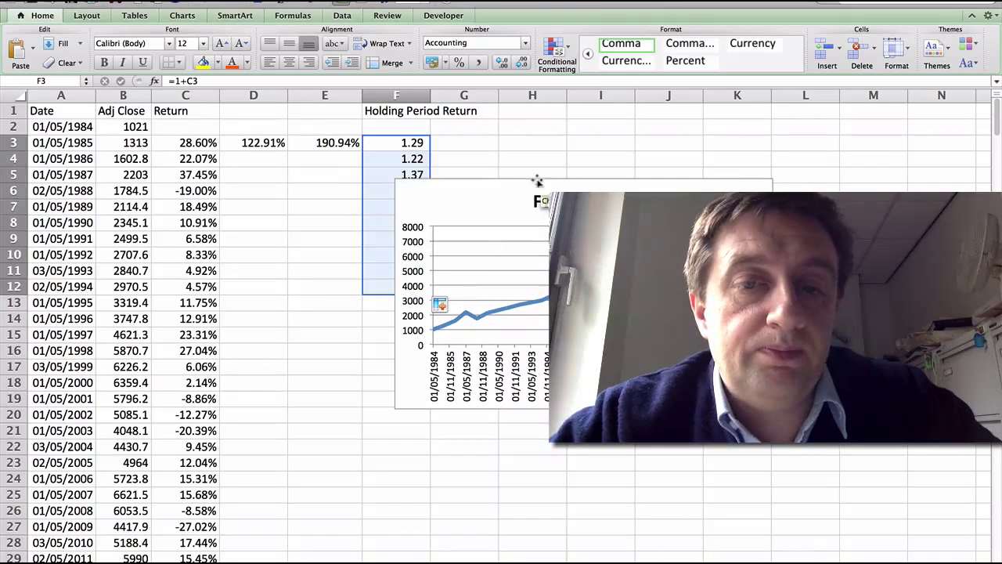
pyautogui.moveTo(537, 179); pyautogui.dragTo(662, 183)
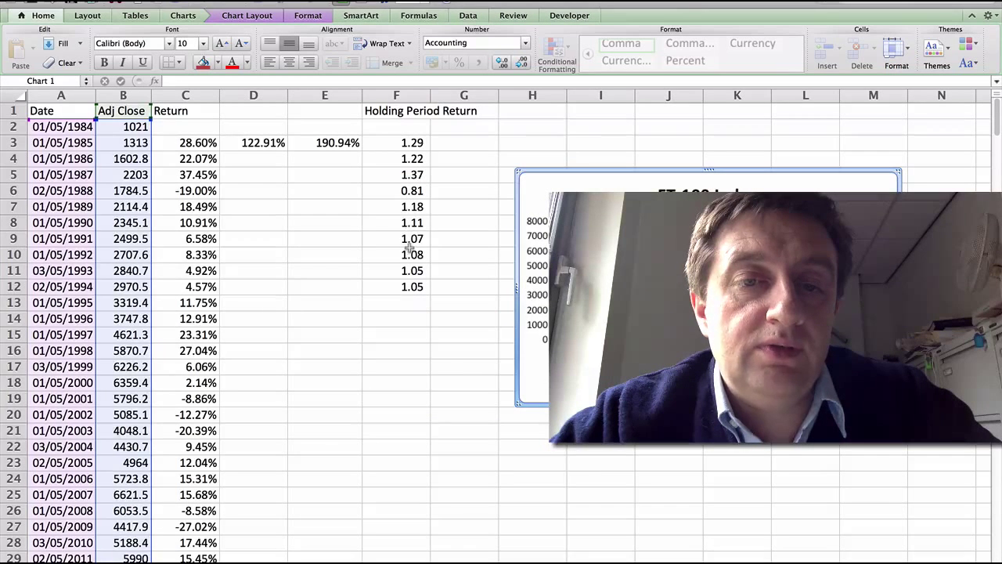
# Multiply the ten one-plus-return factors together in cell F15 with the formula =F3*F4*F5*F6*F7*F8*F9*F10*F11*F12
pyautogui.click(390, 332)
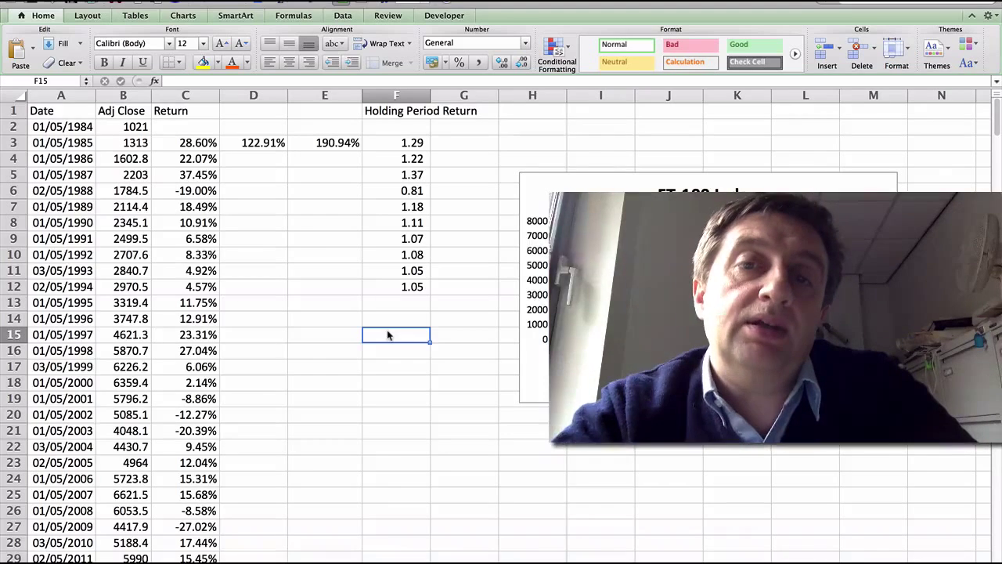
pyautogui.write('=')
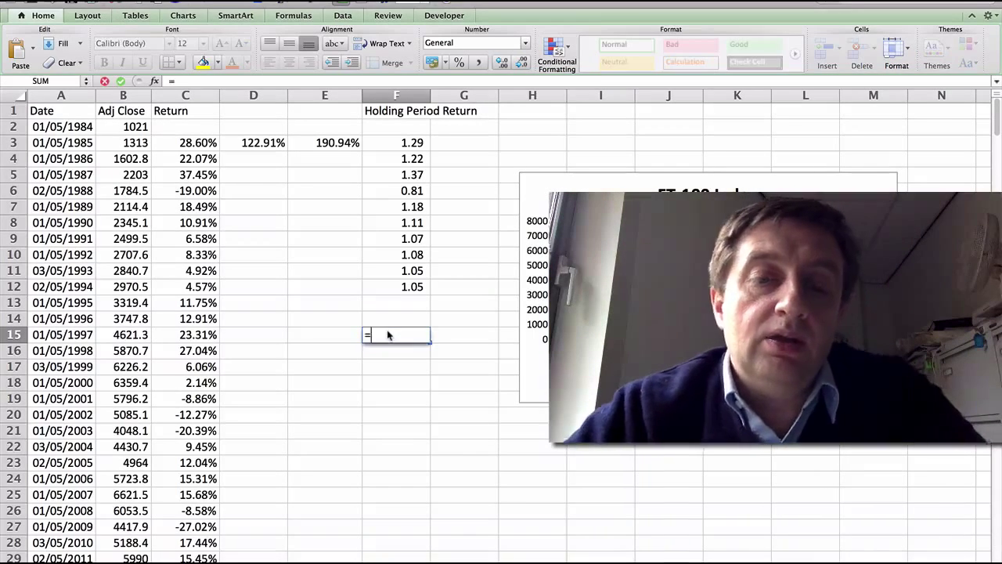
pyautogui.press('Up')
pyautogui.press('Up')
pyautogui.press('Up')
pyautogui.press('Up')
pyautogui.press('Up')
pyautogui.press('Up')
pyautogui.press('Up')
pyautogui.press('Up')
pyautogui.press('Up')
pyautogui.press('Up')
pyautogui.press('Up')
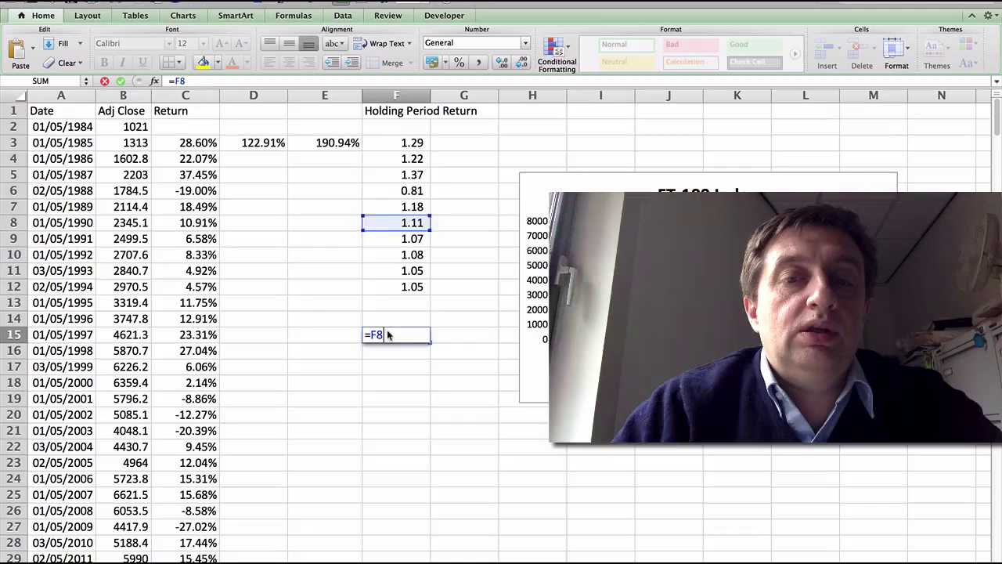
pyautogui.press('Up')
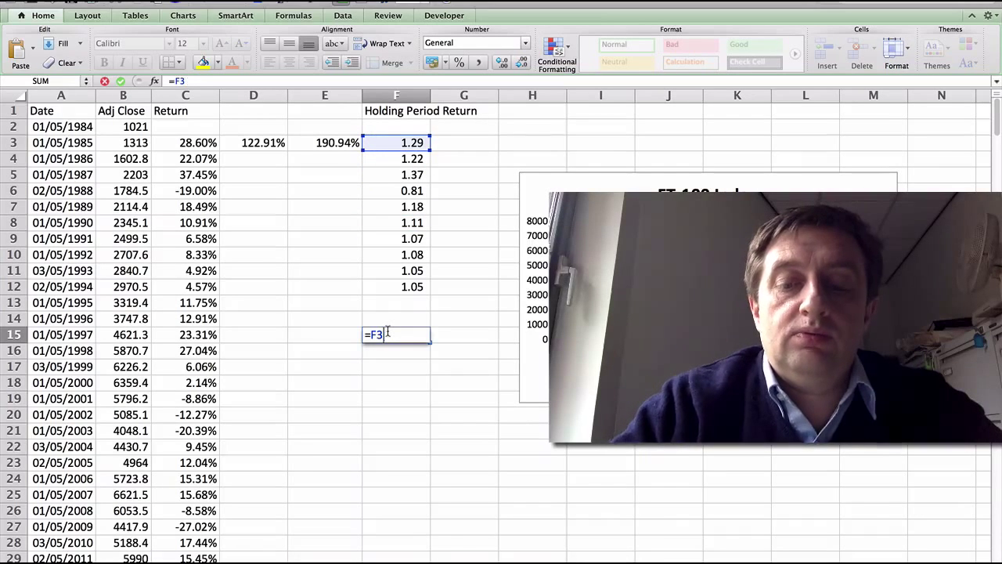
pyautogui.write('*')
pyautogui.press('Up')
pyautogui.press('Up')
pyautogui.press('Up')
pyautogui.press('Up')
pyautogui.press('Up')
pyautogui.press('Up')
pyautogui.press('Up')
pyautogui.press('Up')
pyautogui.press('Up')
pyautogui.press('Up')
pyautogui.press('Up')
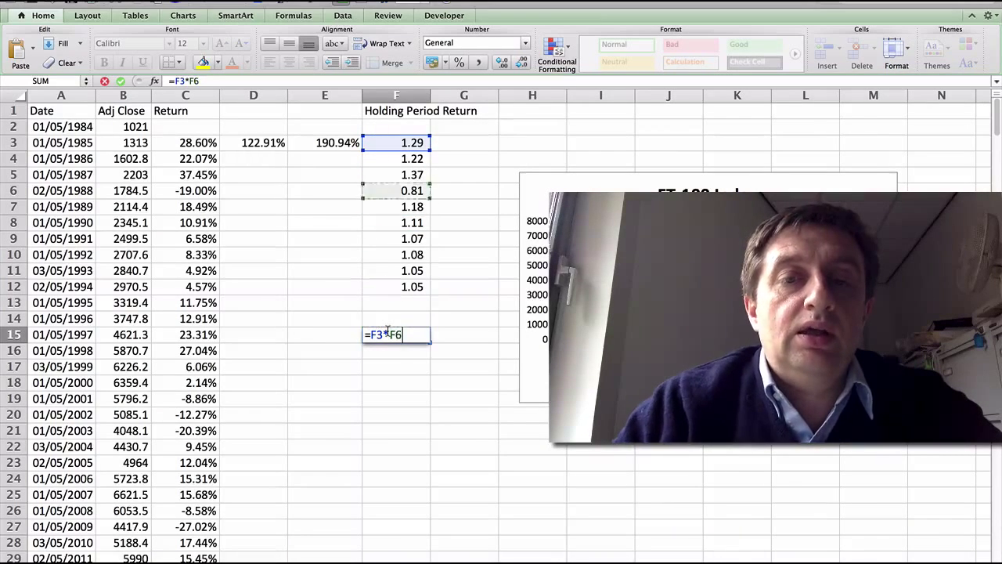
pyautogui.write('*')
pyautogui.press('Up')
pyautogui.press('Up')
pyautogui.press('Up')
pyautogui.press('Up')
pyautogui.press('Up')
pyautogui.press('Up')
pyautogui.press('Up')
pyautogui.press('Up')
pyautogui.press('Up')
pyautogui.press('Up')
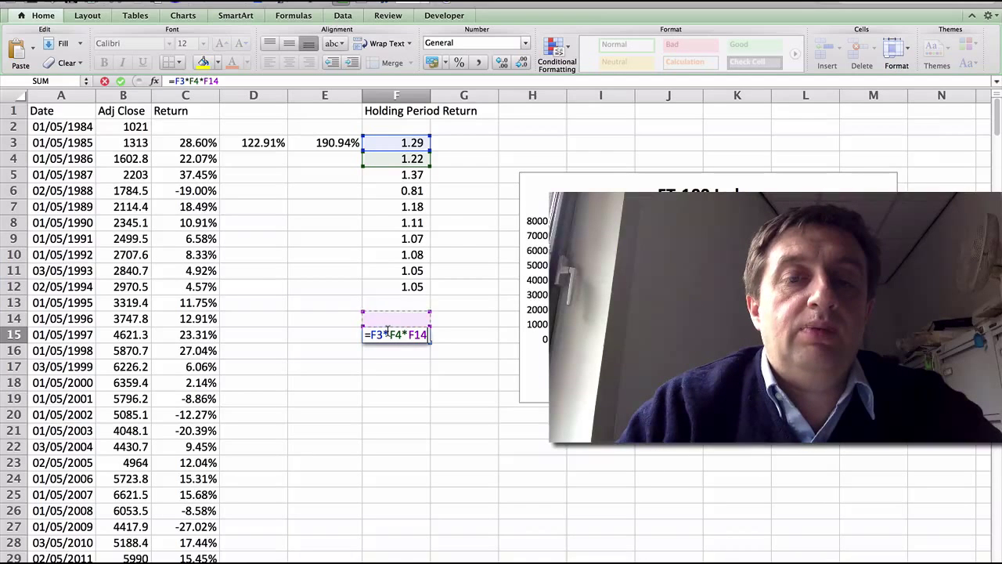
pyautogui.write('*')
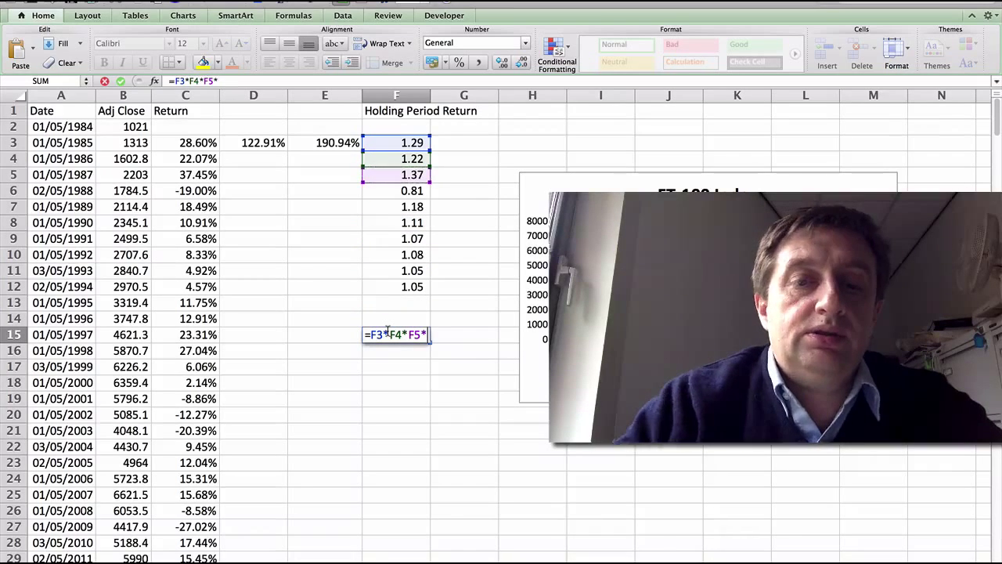
pyautogui.press('Up')
pyautogui.press('Up')
pyautogui.press('Up')
pyautogui.press('Up')
pyautogui.press('Up')
pyautogui.press('Up')
pyautogui.press('Up')
pyautogui.press('Up')
pyautogui.press('Up')
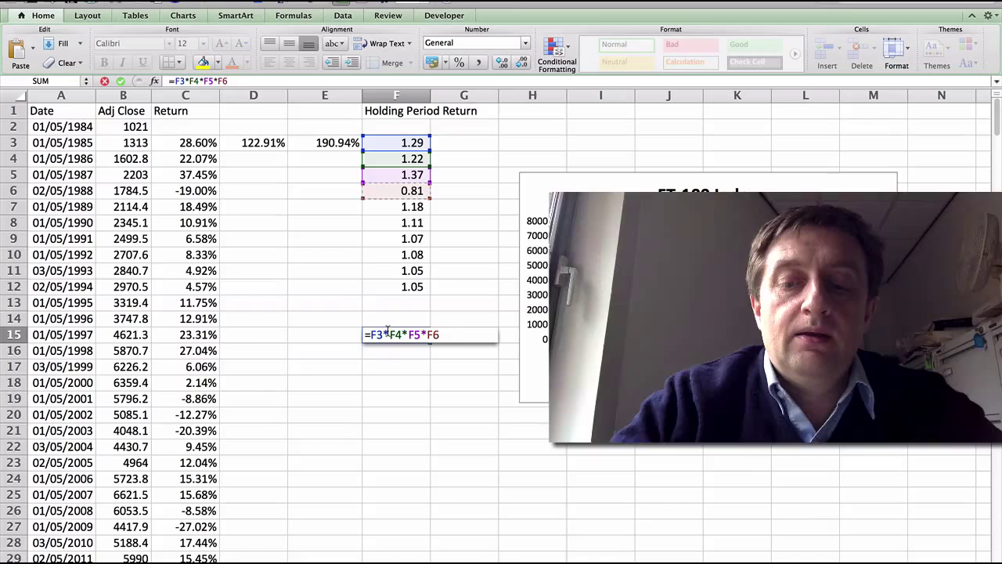
pyautogui.write('*')
pyautogui.press('Up')
pyautogui.press('Up')
pyautogui.press('Up')
pyautogui.press('Up')
pyautogui.press('Up')
pyautogui.press('Up')
pyautogui.press('Up')
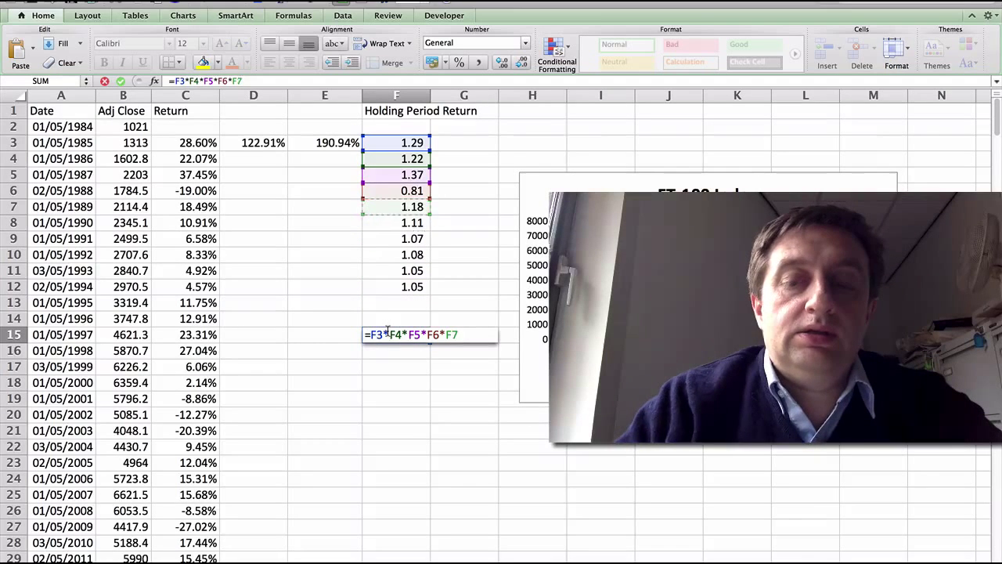
pyautogui.write('*')
pyautogui.press('Up')
pyautogui.press('Up')
pyautogui.press('Up')
pyautogui.press('Up')
pyautogui.press('Up')
pyautogui.press('Up')
pyautogui.press('Up')
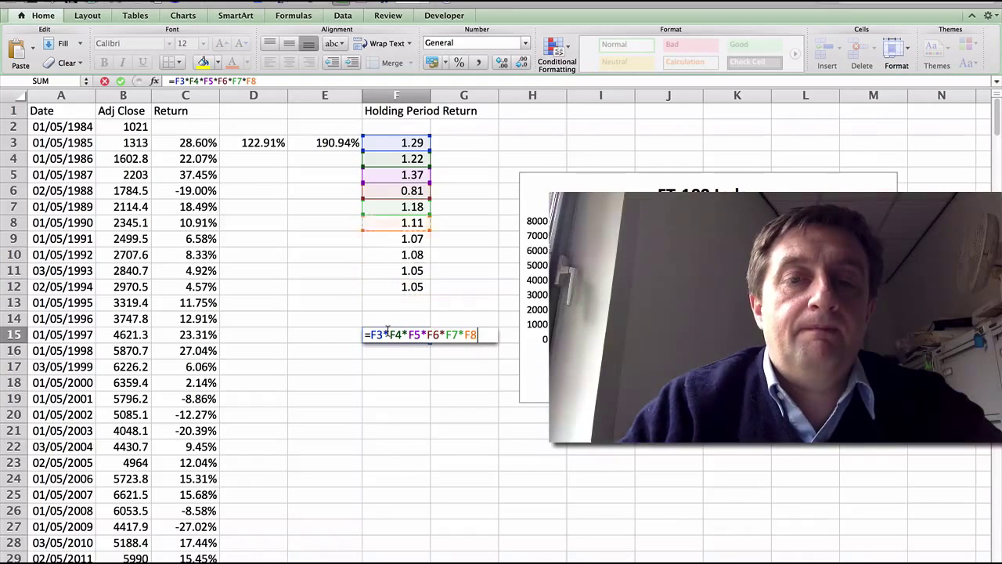
pyautogui.write('*')
pyautogui.press('Up')
pyautogui.press('Up')
pyautogui.press('Up')
pyautogui.press('Up')
pyautogui.press('Up')
pyautogui.press('Up')
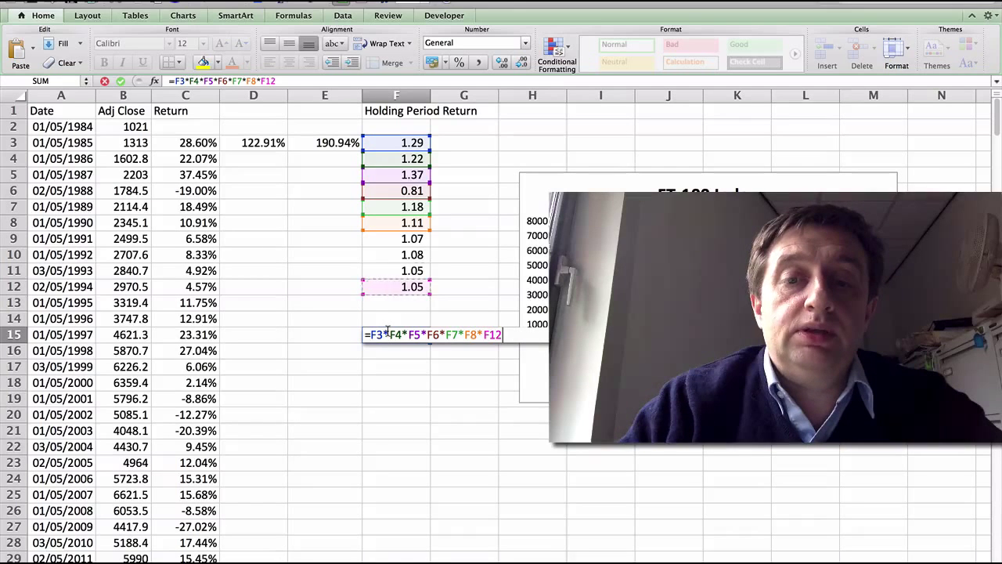
pyautogui.write('*')
pyautogui.press('Up')
pyautogui.press('Up')
pyautogui.press('Up')
pyautogui.press('Up')
pyautogui.press('Up')
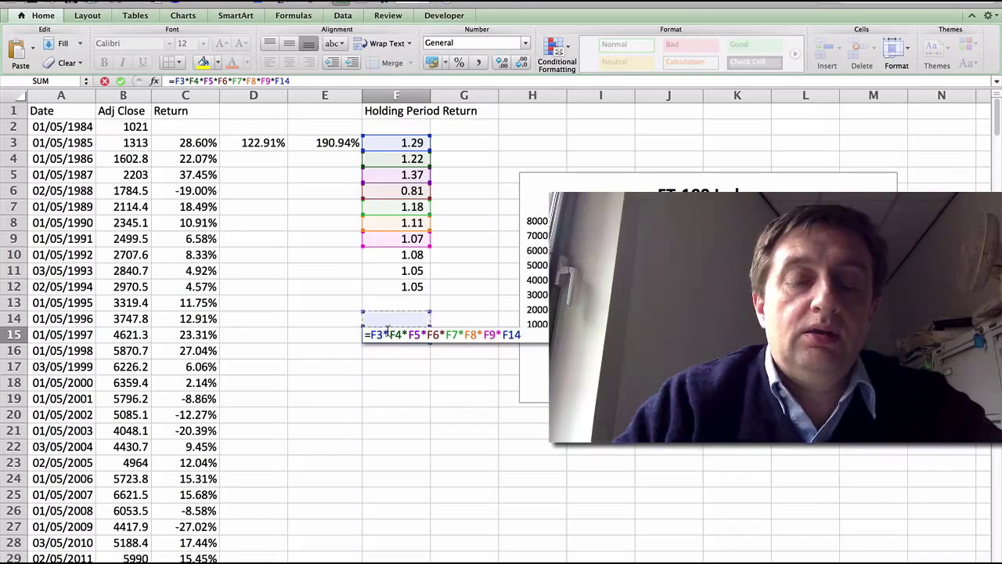
pyautogui.write('*')
pyautogui.press('Up')
pyautogui.press('Up')
pyautogui.press('Up')
pyautogui.press('Up')
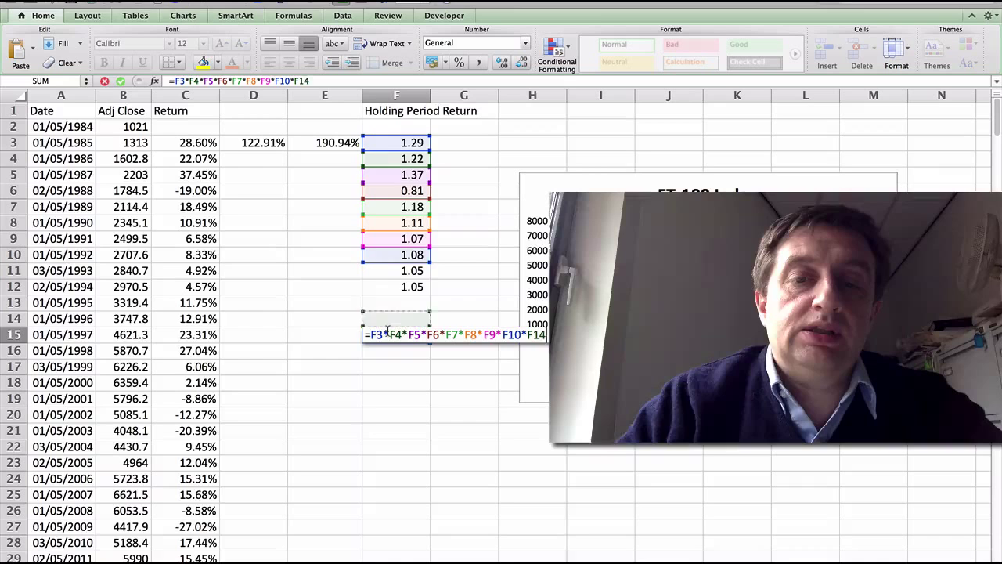
pyautogui.write('*')
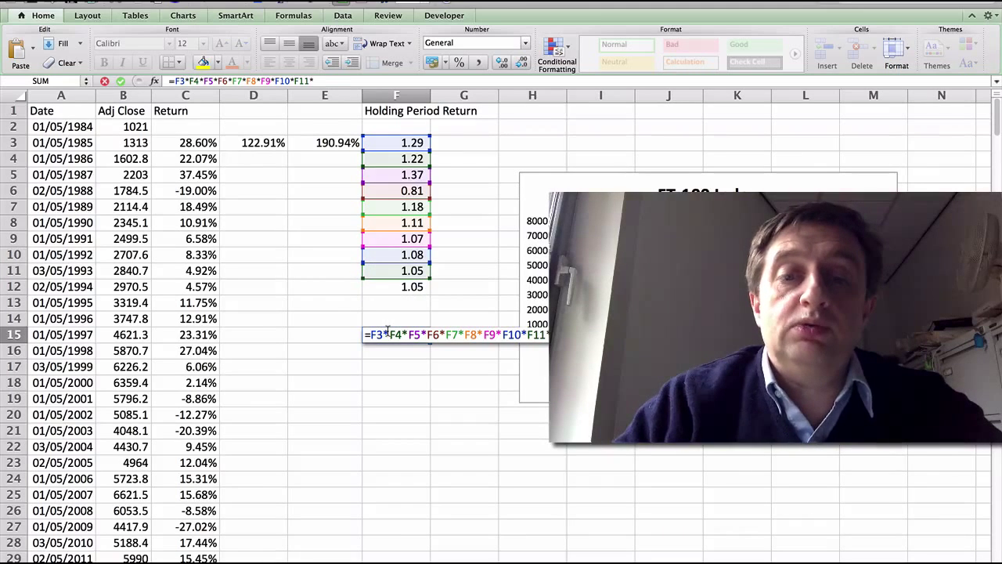
pyautogui.press('Up')
pyautogui.press('Up')
pyautogui.press('Up')
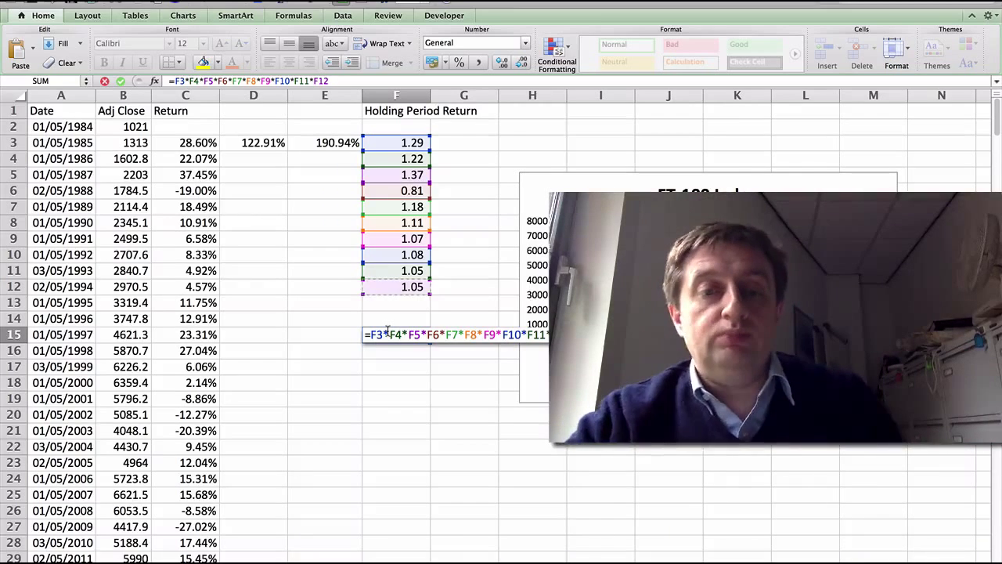
pyautogui.press('Return')
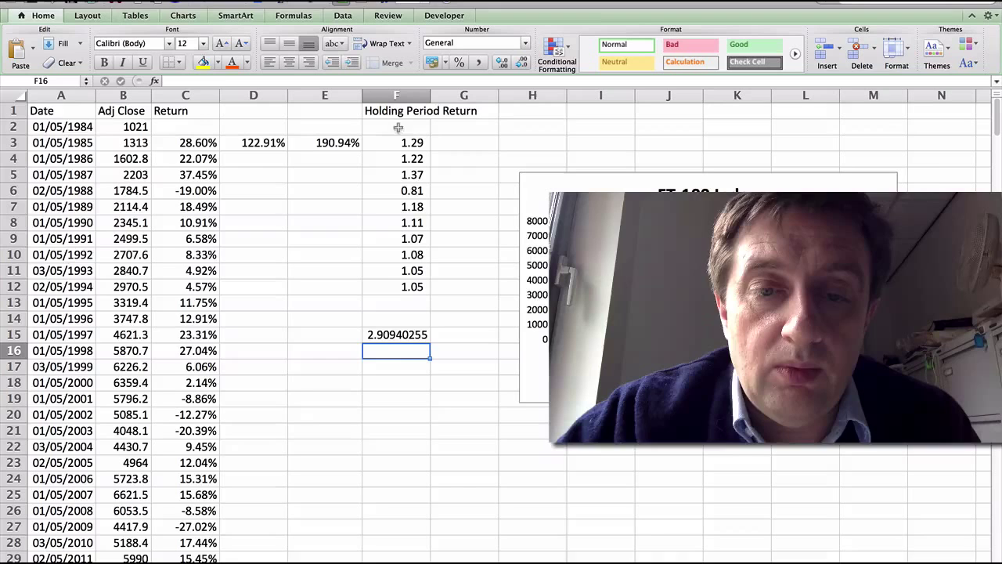
pyautogui.click(397, 334)
pyautogui.write('=')
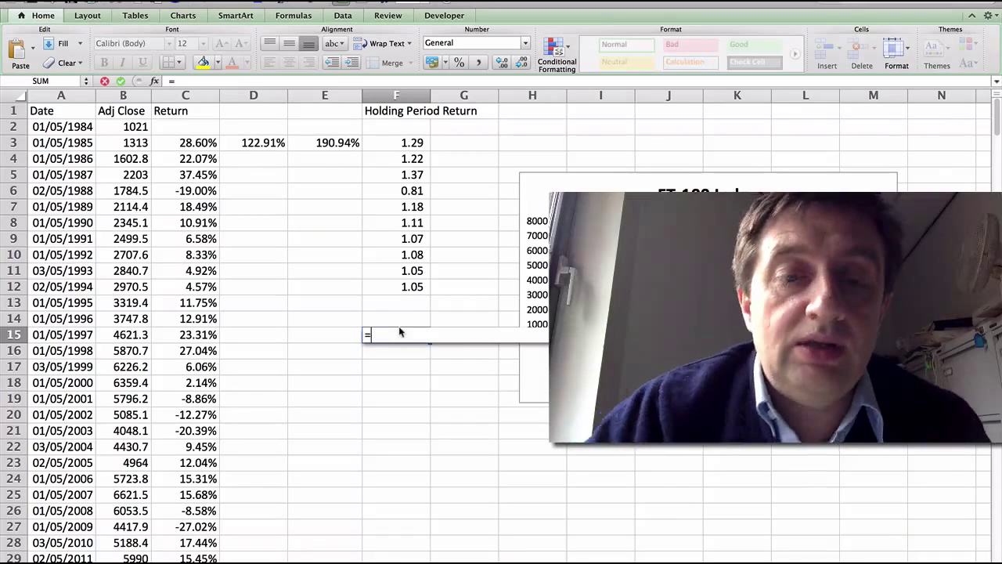
pyautogui.press('Escape')
pyautogui.press('Return')
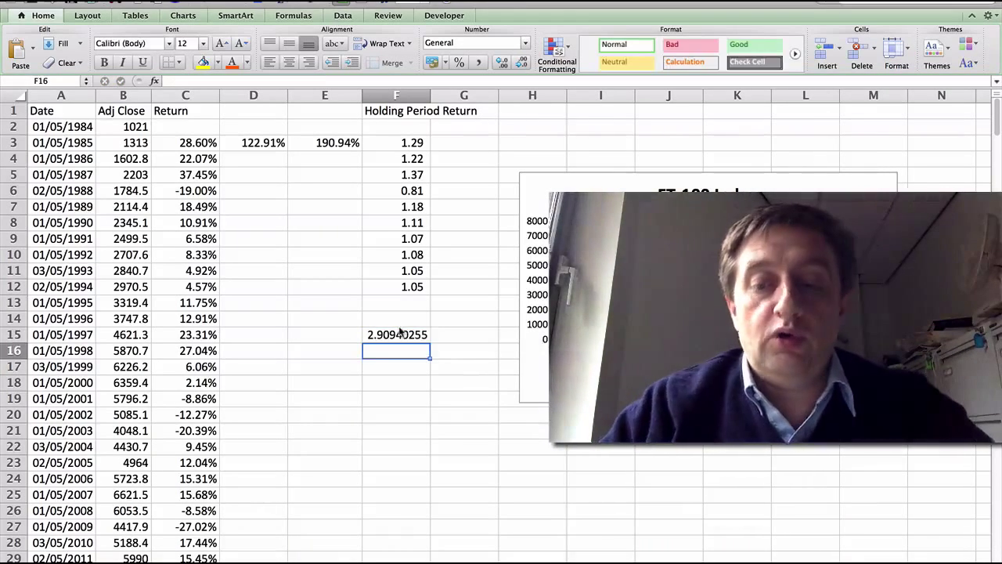
# Calculate the holding period return in cell F16 by subtracting one from the compounded product with =F15-1
pyautogui.write('=')
pyautogui.click(400, 332)
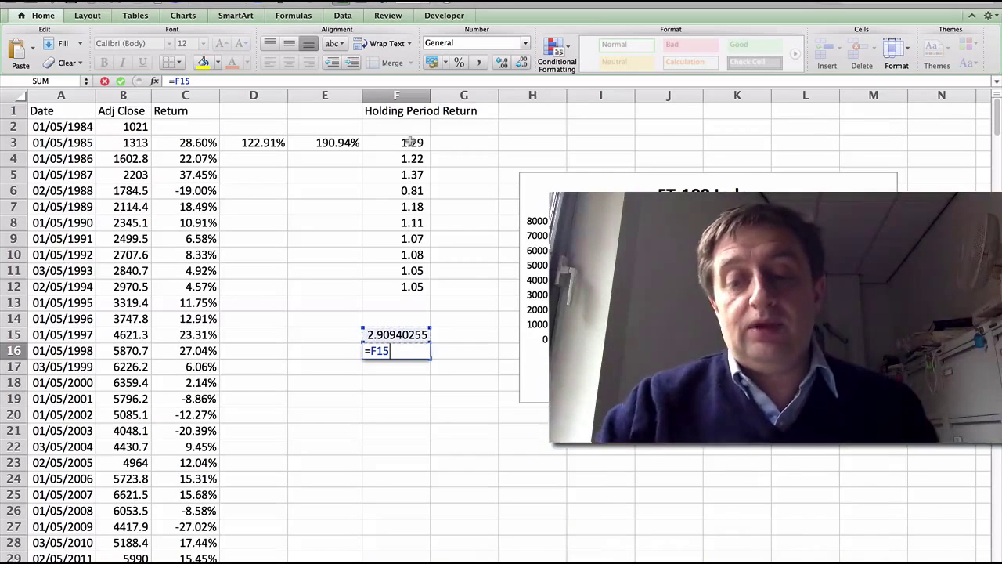
pyautogui.write('-1')
pyautogui.press('Return')
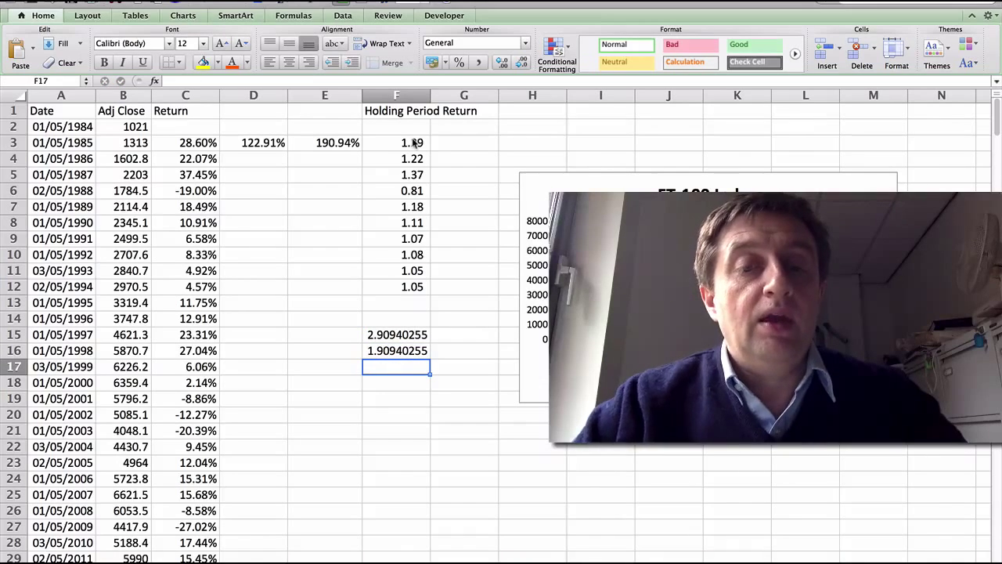
# Format F16 as a percentage with two decimals and compare it with the directly calculated 1984–1994 return in E3
pyautogui.click(387, 350)
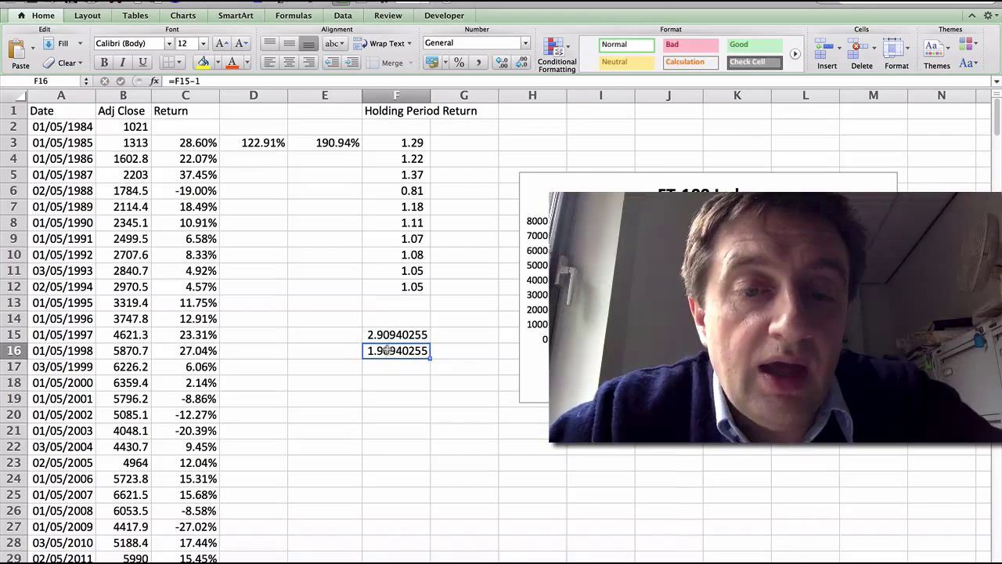
pyautogui.click(459, 63)
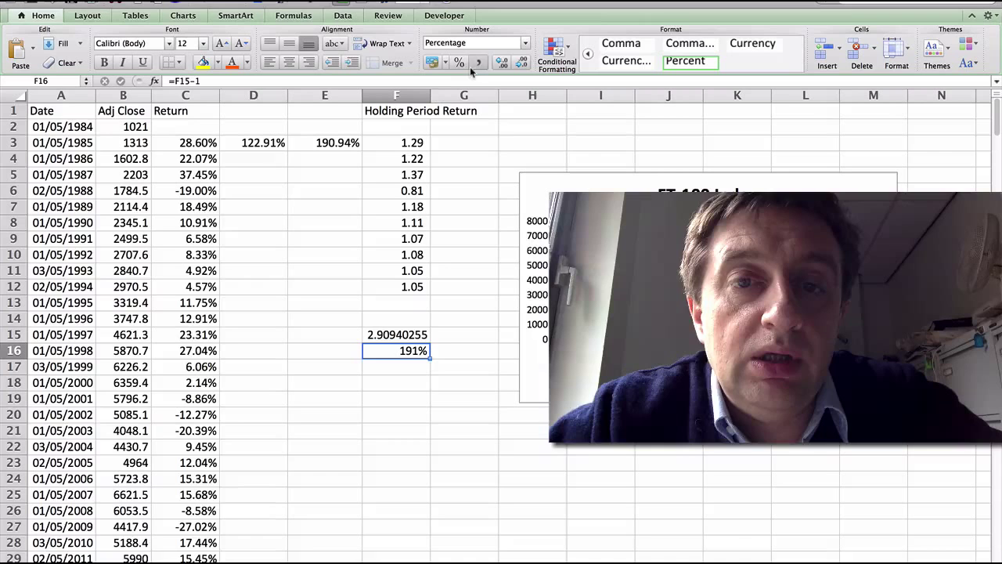
pyautogui.click(501, 63)
pyautogui.click(501, 63)
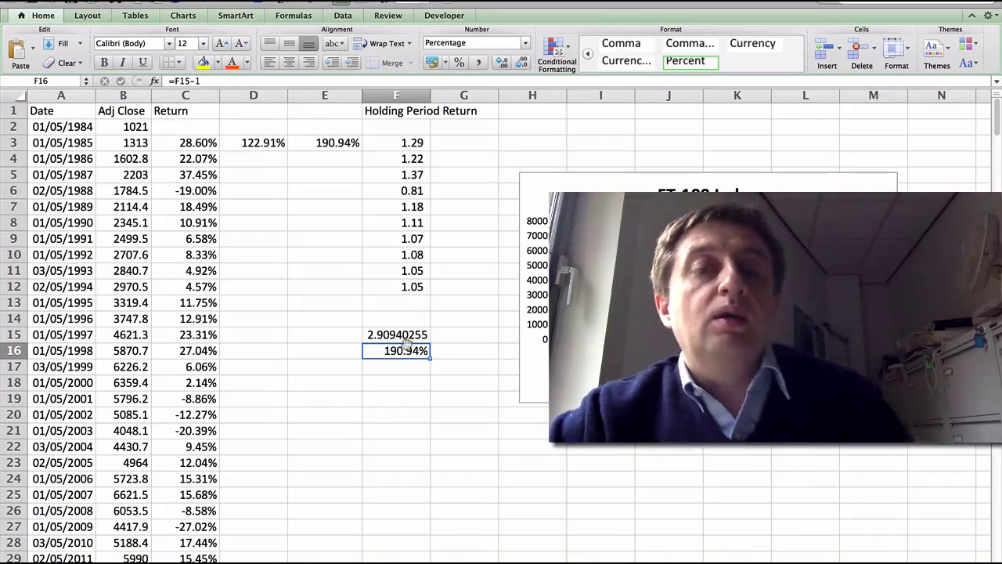
pyautogui.click(336, 146)
pyautogui.click(396, 353)
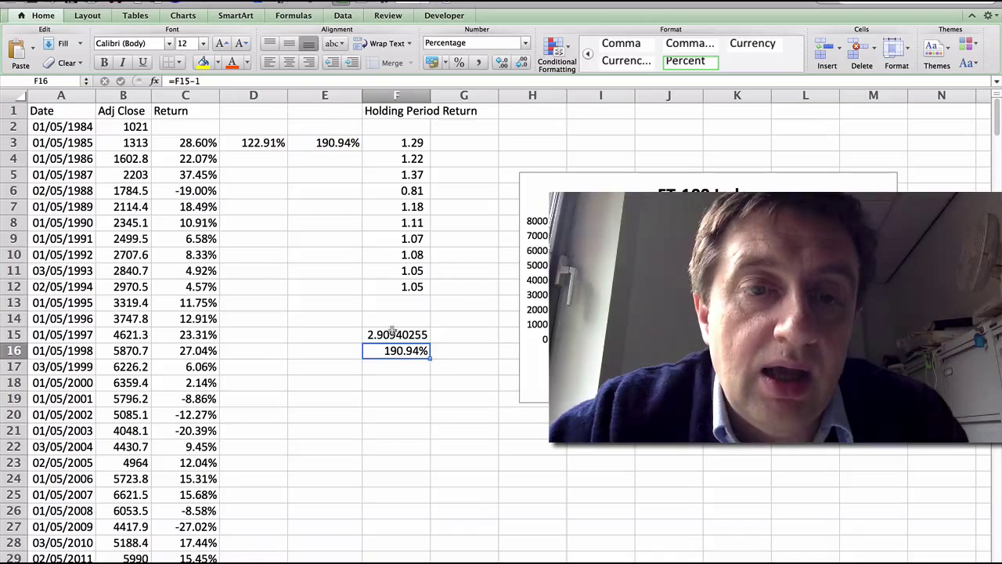
pyautogui.click(335, 141)
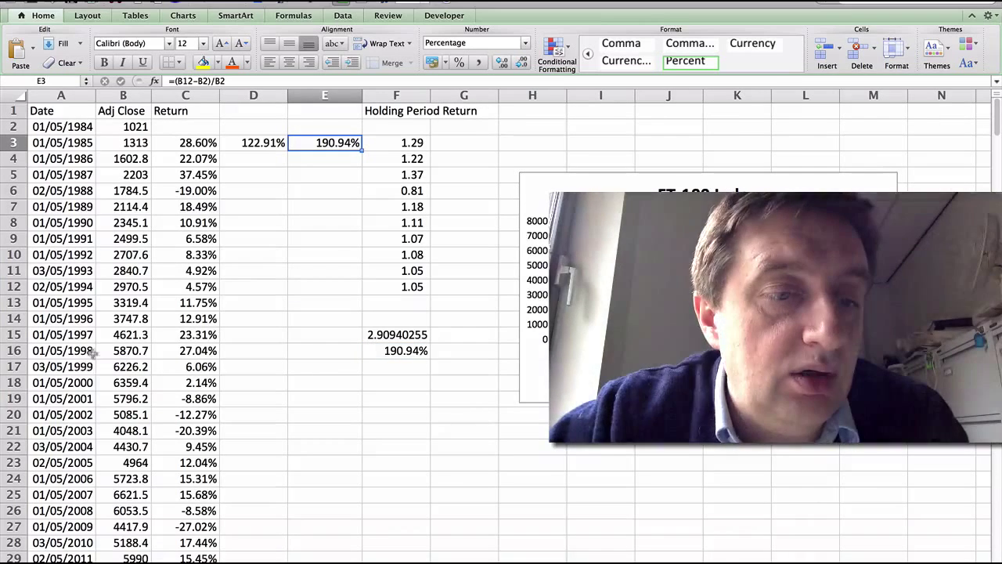